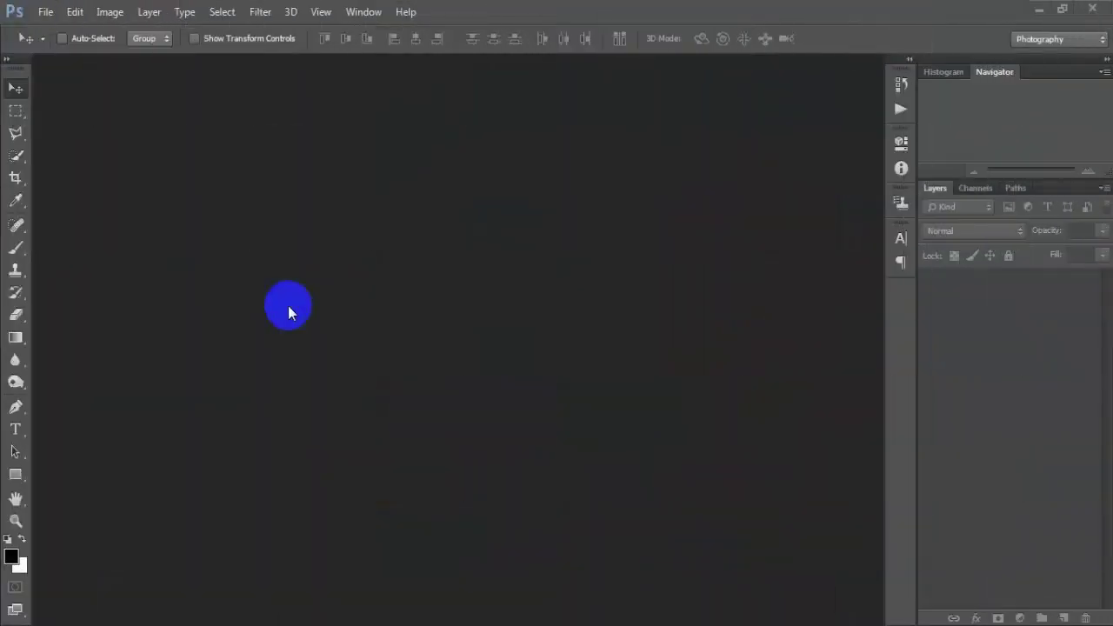
# Step: Set up a new document at 2560 × 1440 pixels, 72 resolution, white background
pyautogui.click(45, 11)
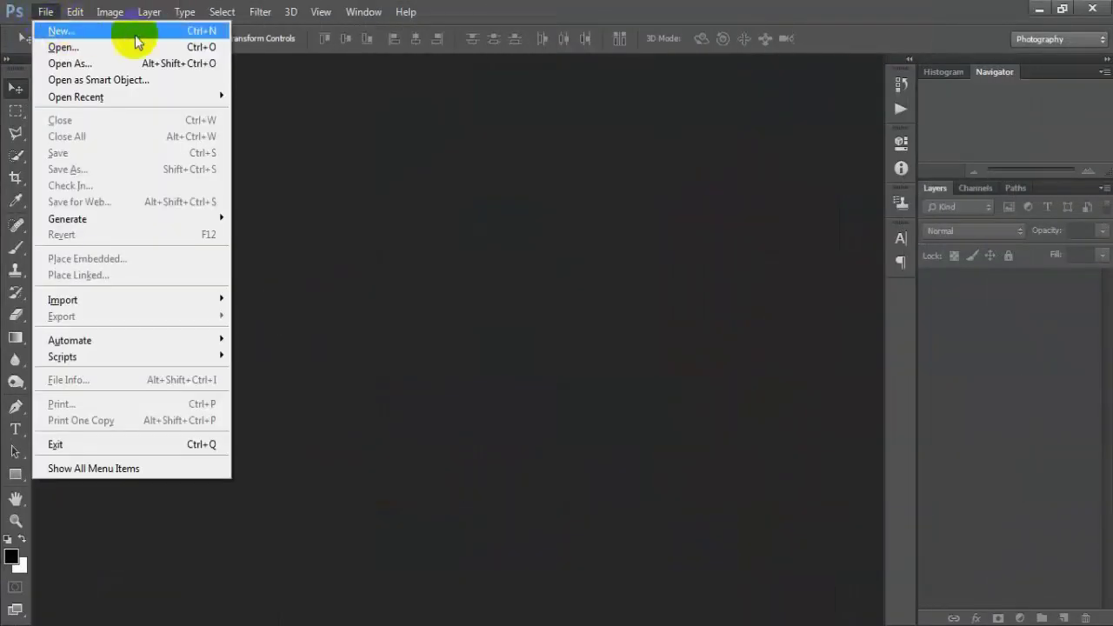
pyautogui.click(165, 31)
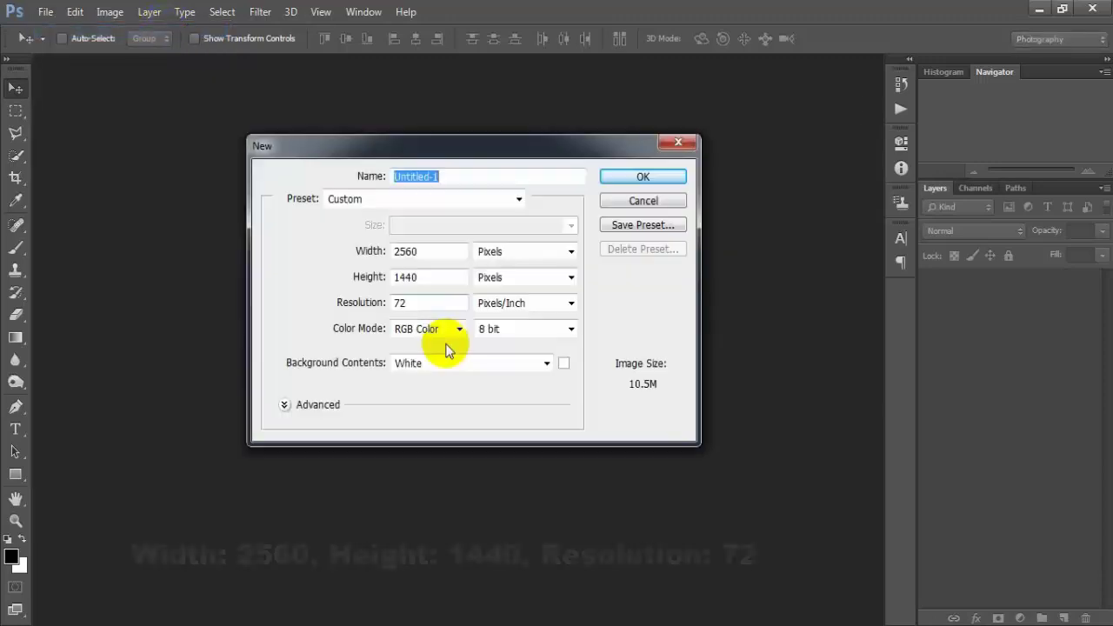
pyautogui.doubleClick(406, 250)
pyautogui.doubleClick(405, 276)
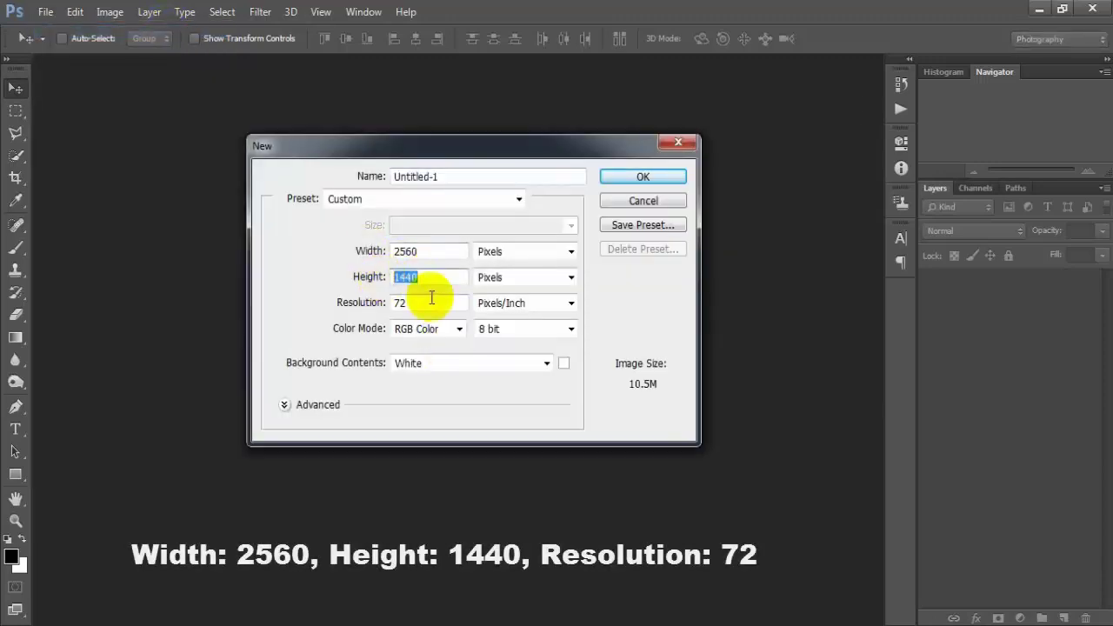
pyautogui.doubleClick(398, 303)
# Step: Confirm the new document, dock its window, and start a horizontal text layer on the canvas
pyautogui.click(606, 180)
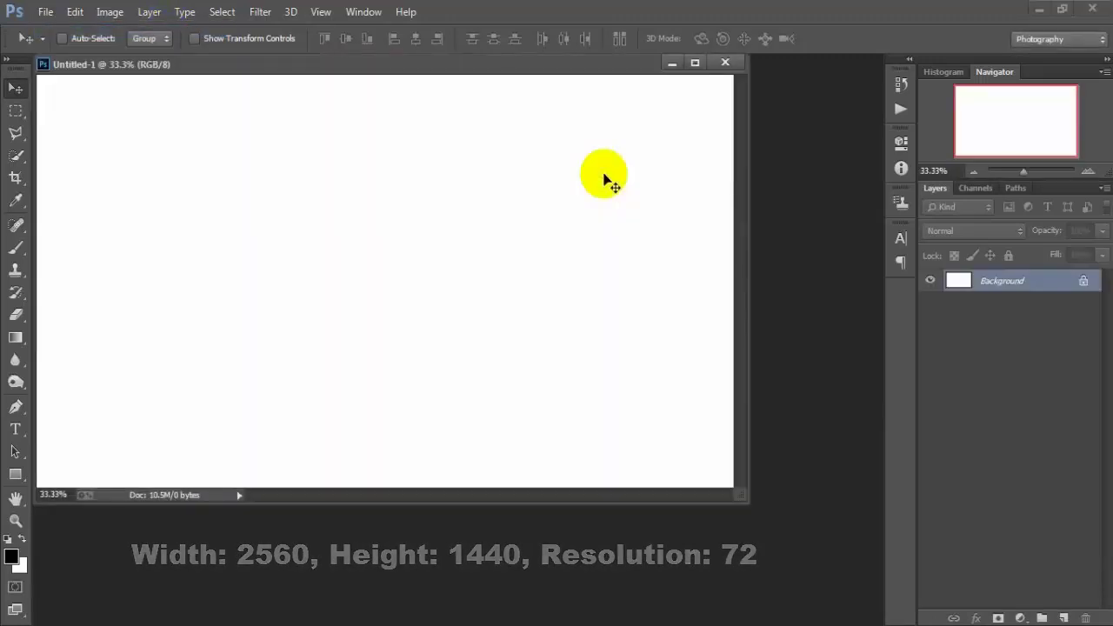
pyautogui.moveTo(367, 74)
pyautogui.mouseDown()
pyautogui.moveTo(432, 76)
pyautogui.moveTo(427, 66)
pyautogui.mouseUp()
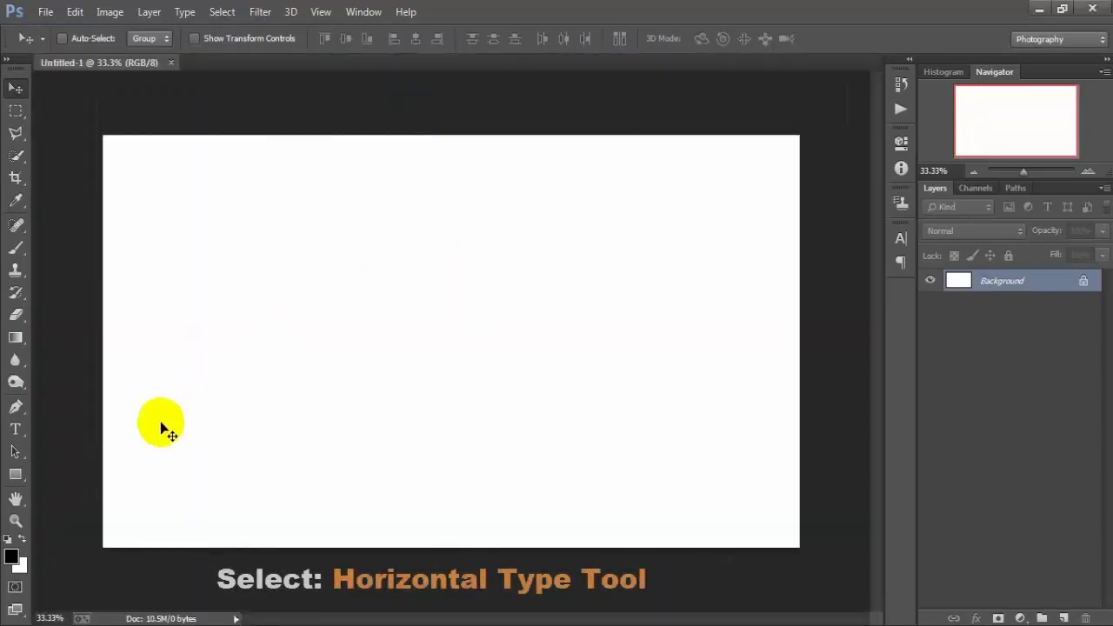
pyautogui.moveTo(15, 428); pyautogui.dragTo(120, 426)
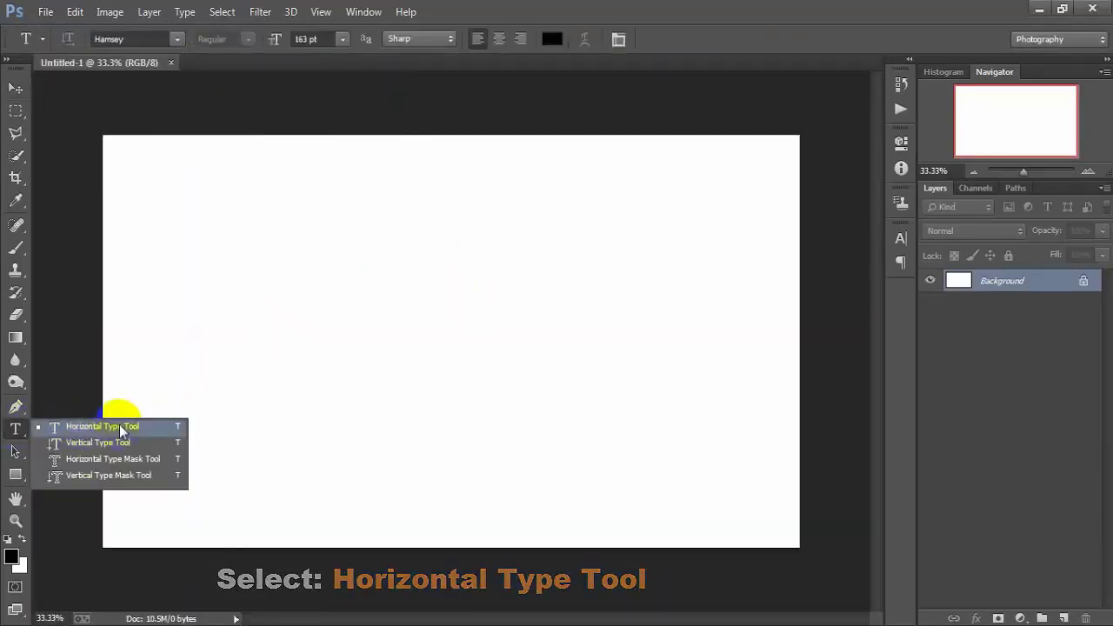
pyautogui.click(119, 424)
pyautogui.click(289, 344)
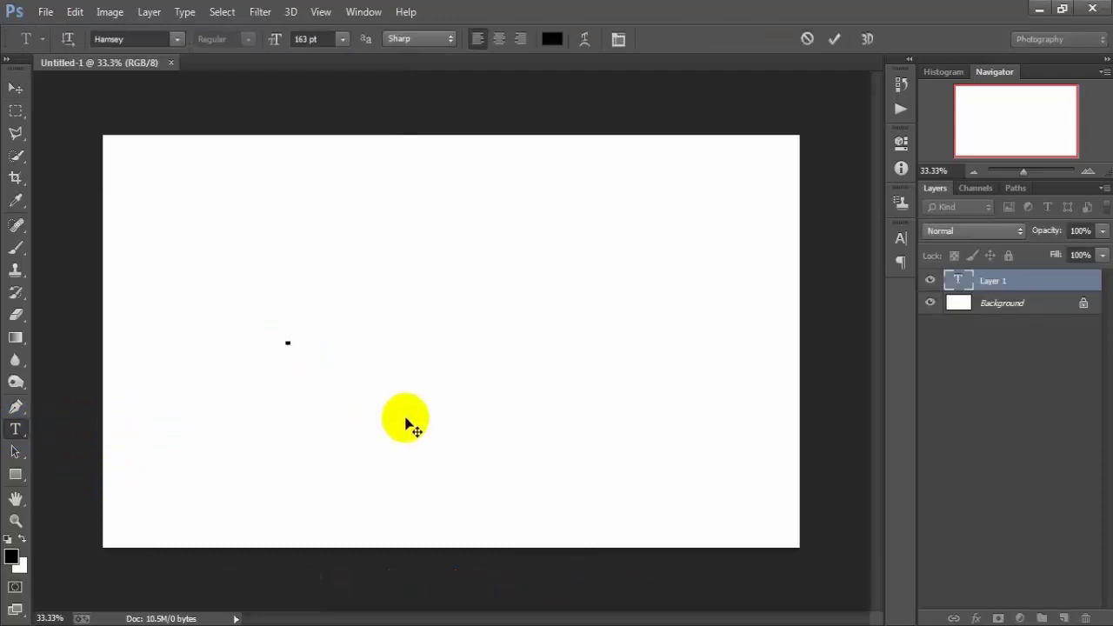
pyautogui.click(343, 42)
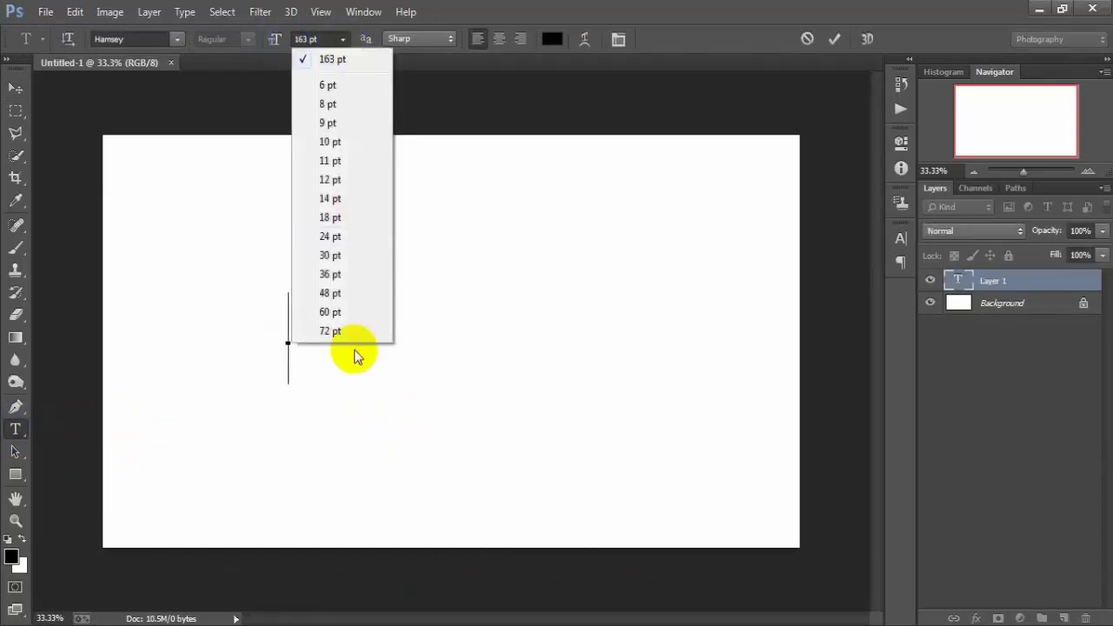
pyautogui.click(273, 45)
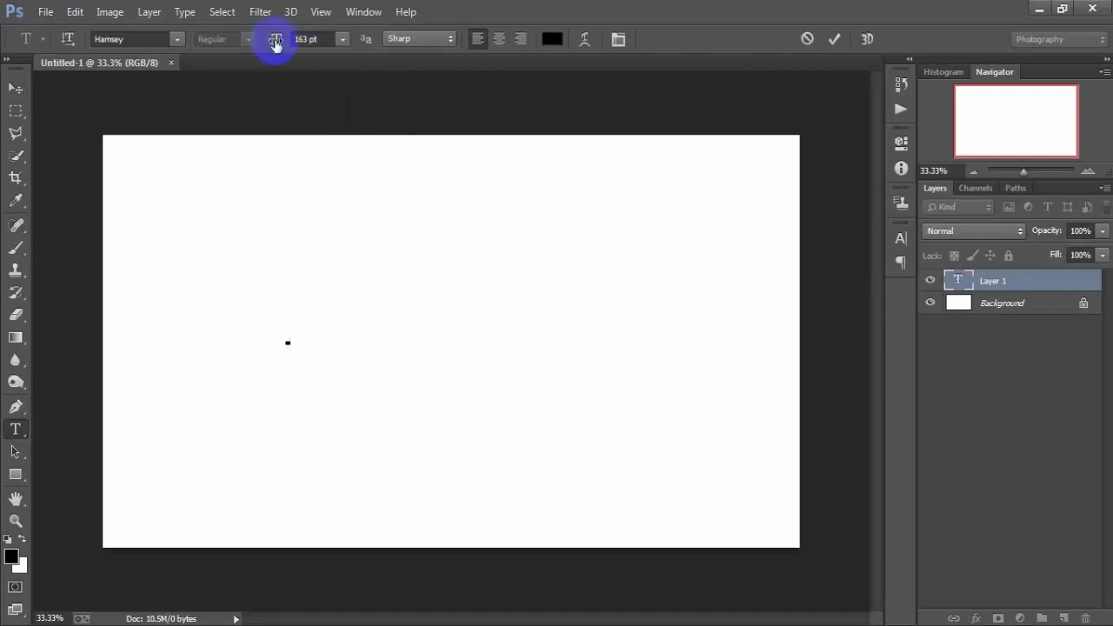
pyautogui.click(551, 38)
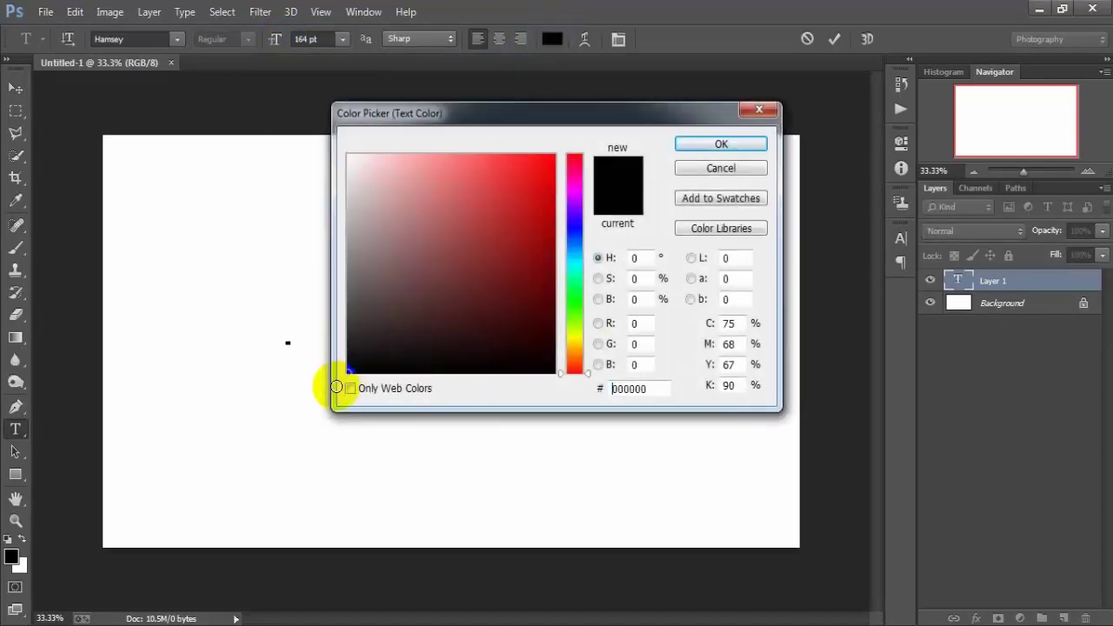
pyautogui.click(689, 145)
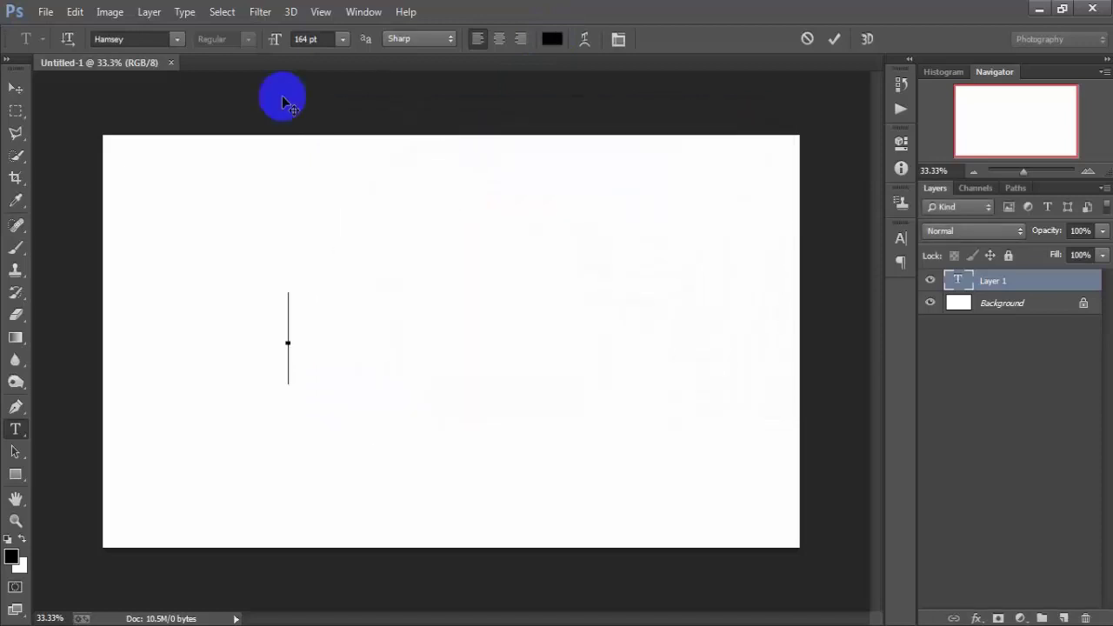
pyautogui.click(179, 42)
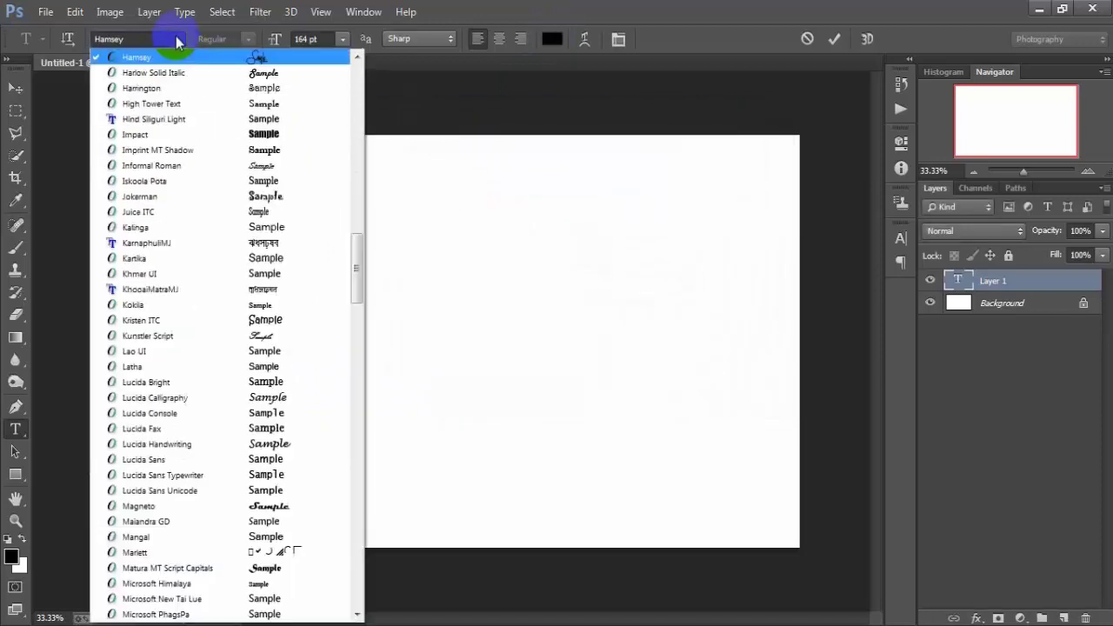
pyautogui.click(269, 58)
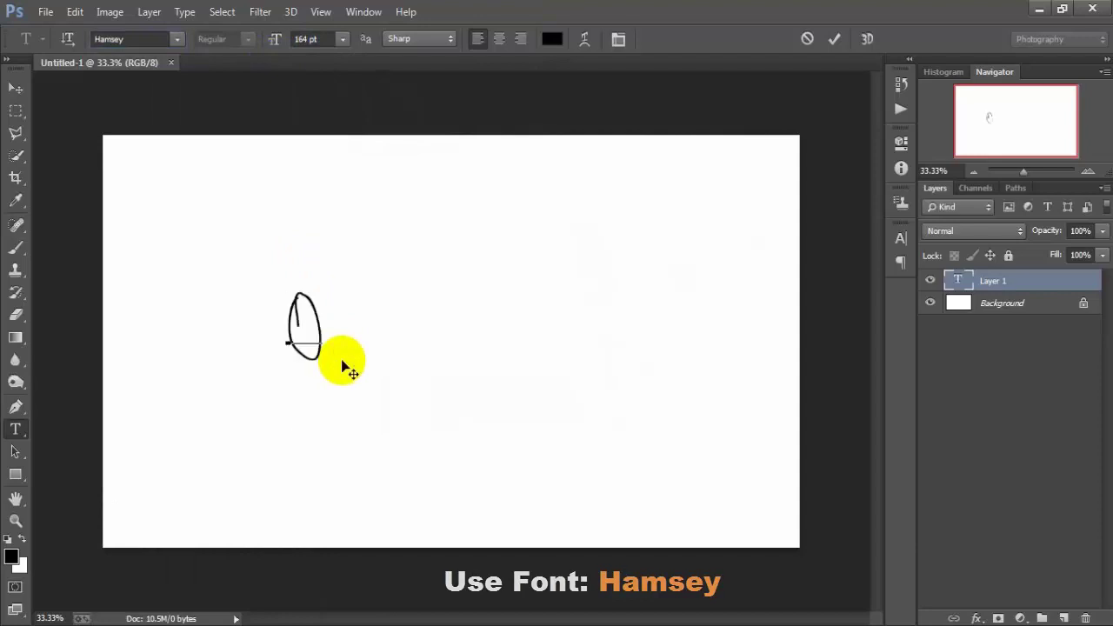
pyautogui.write('ve')
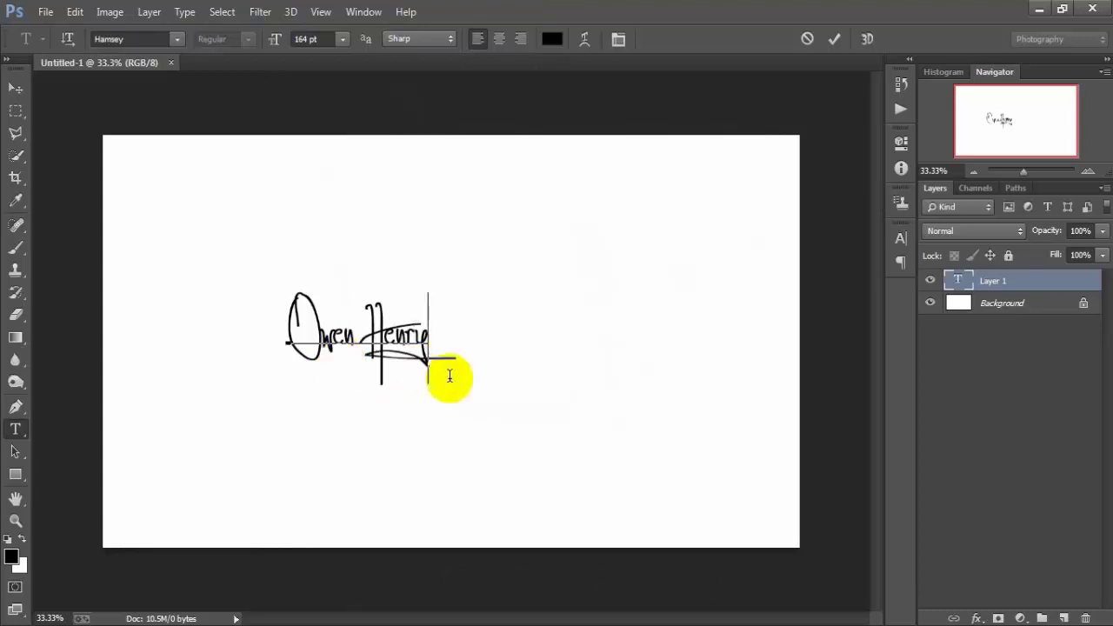
pyautogui.click(834, 39)
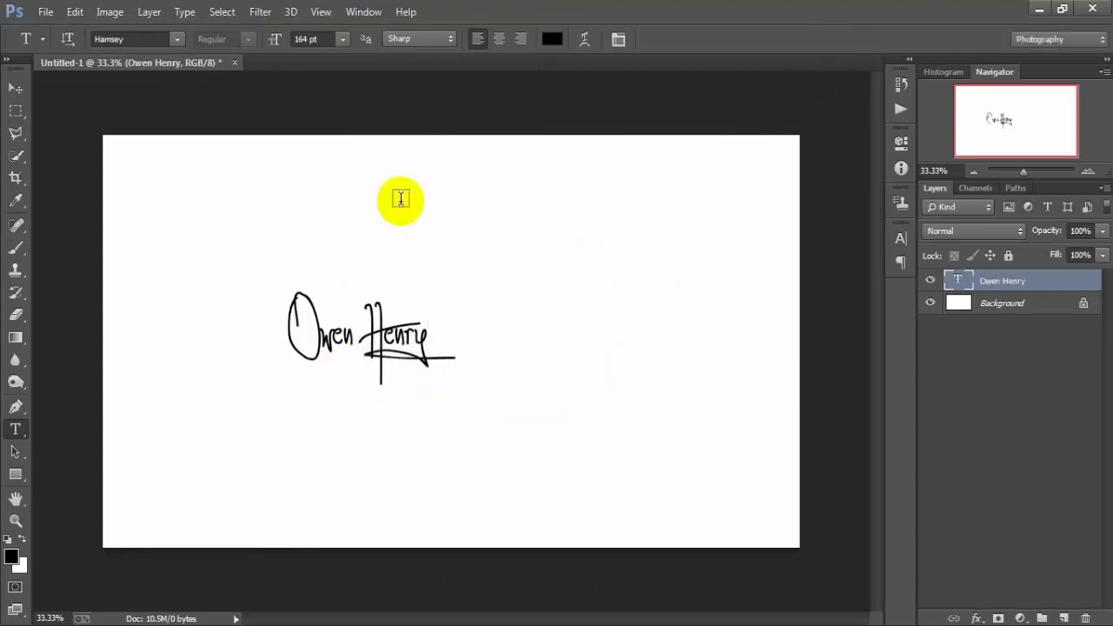
pyautogui.click(15, 88)
pyautogui.moveTo(406, 341); pyautogui.dragTo(474, 326)
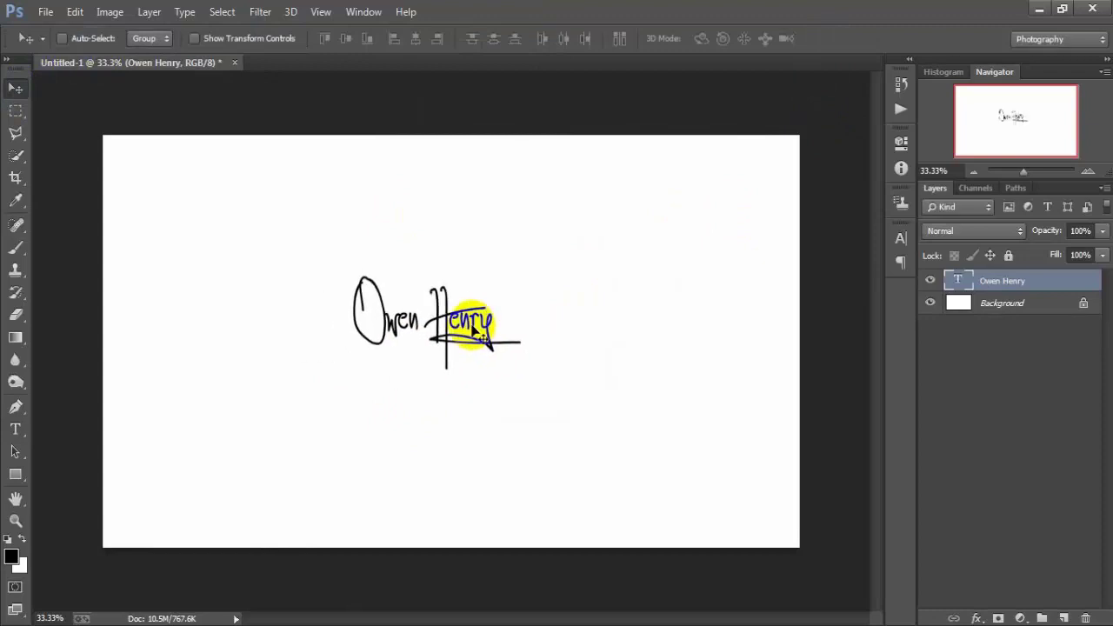
pyautogui.hotkey('ctrl', 't')
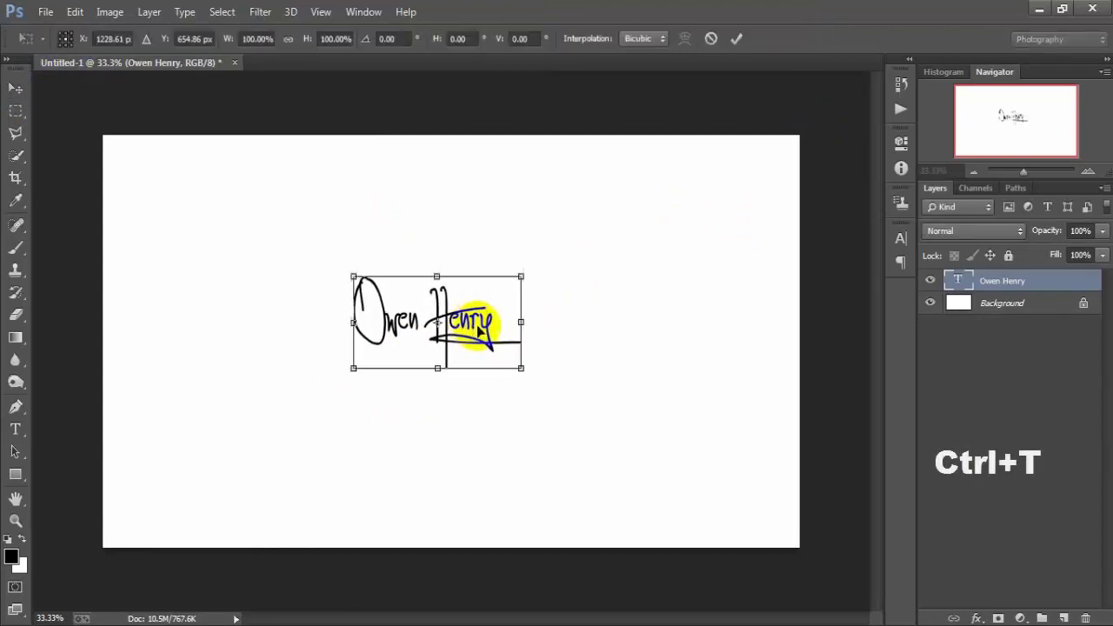
pyautogui.moveTo(520, 368)
pyautogui.mouseDown()
pyautogui.moveTo(592, 447)
pyautogui.moveTo(582, 427)
pyautogui.mouseUp()
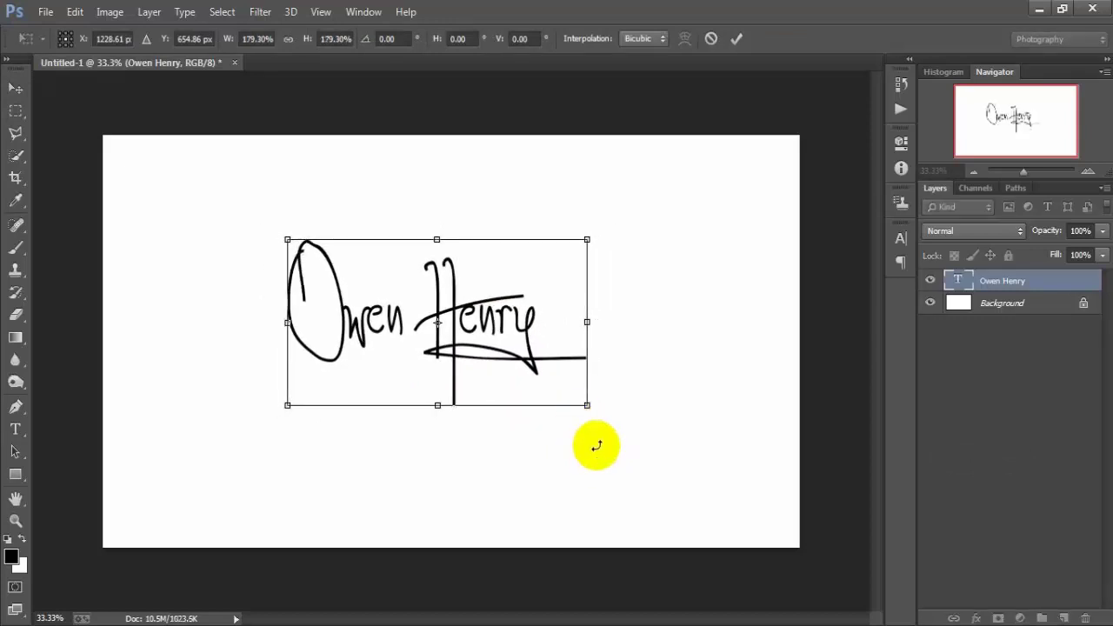
pyautogui.click(736, 38)
pyautogui.moveTo(467, 329); pyautogui.dragTo(484, 332)
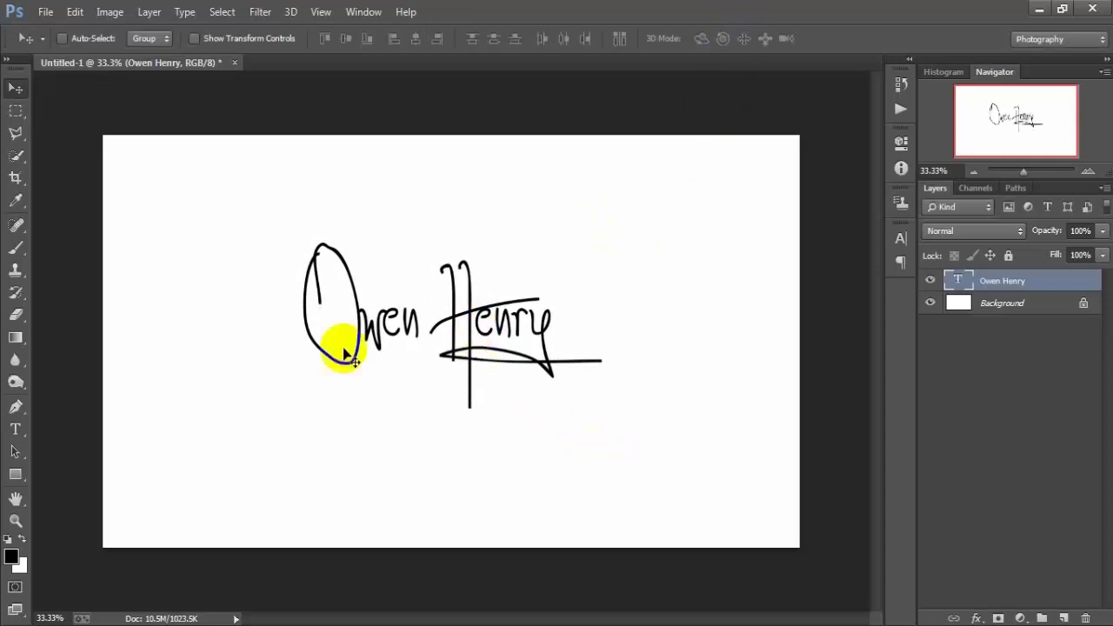
# Step: Start a new 36 pt horizontal text line below the signature
pyautogui.click(18, 430)
pyautogui.rightClick(17, 431)
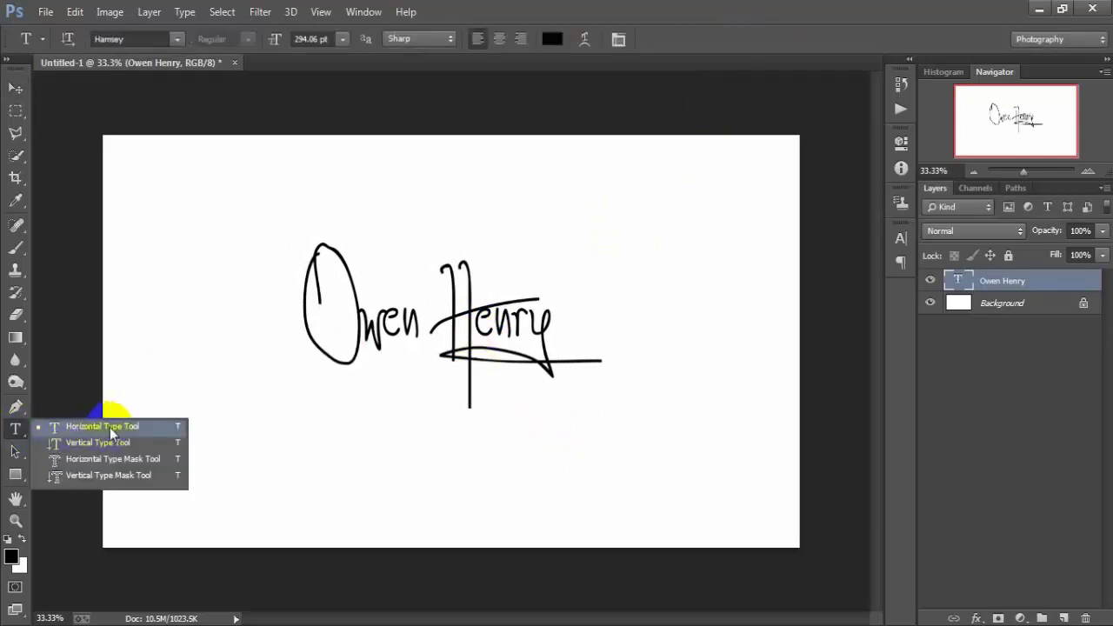
pyautogui.click(112, 428)
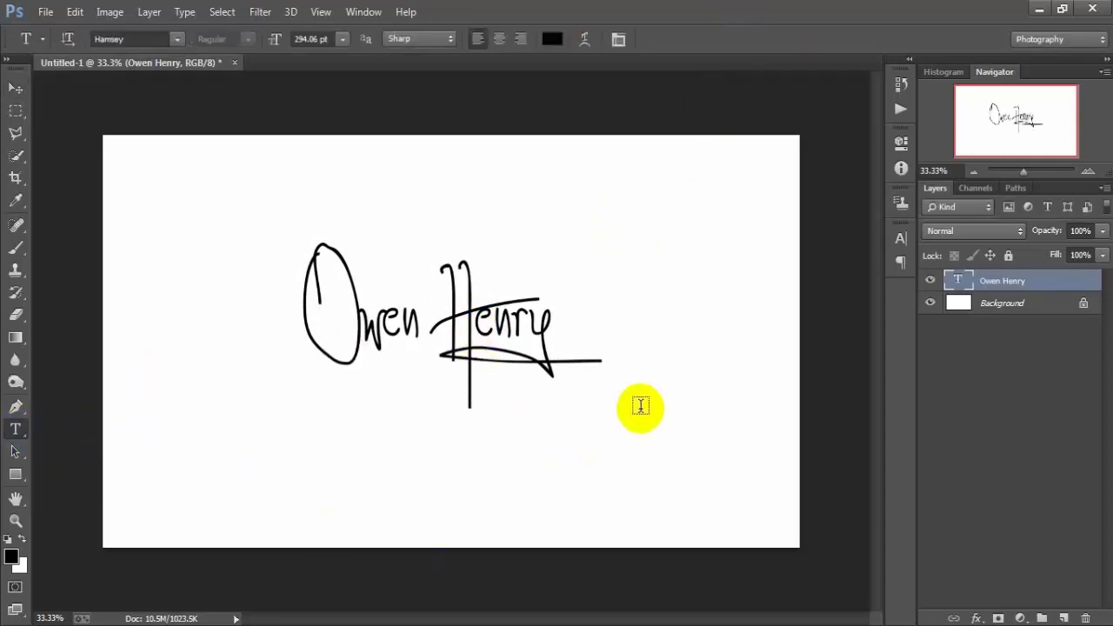
pyautogui.click(502, 456)
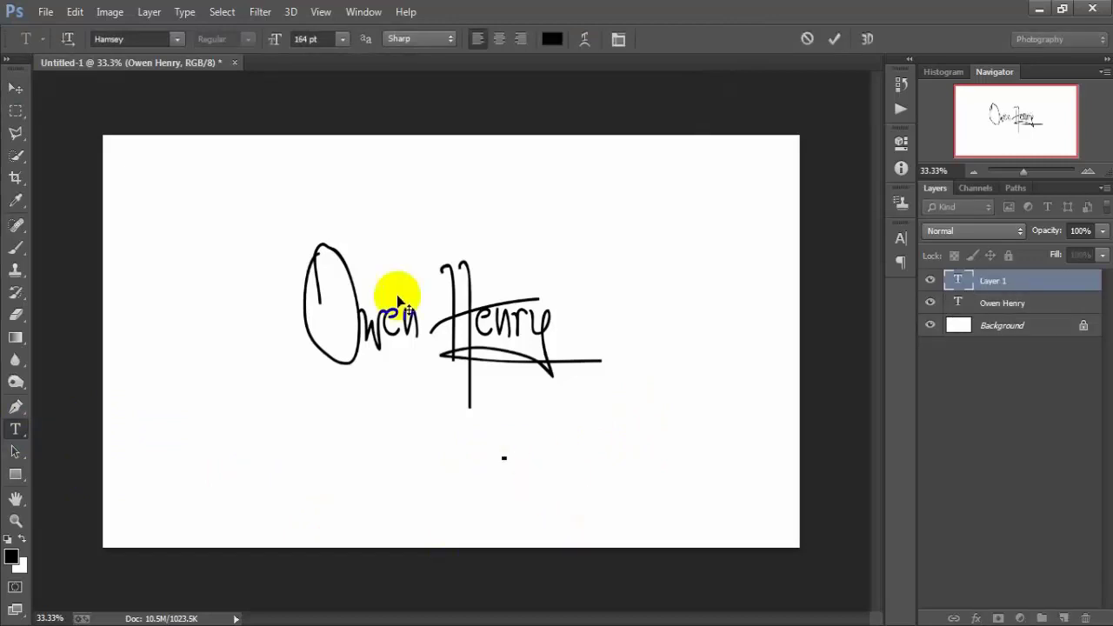
pyautogui.click(342, 40)
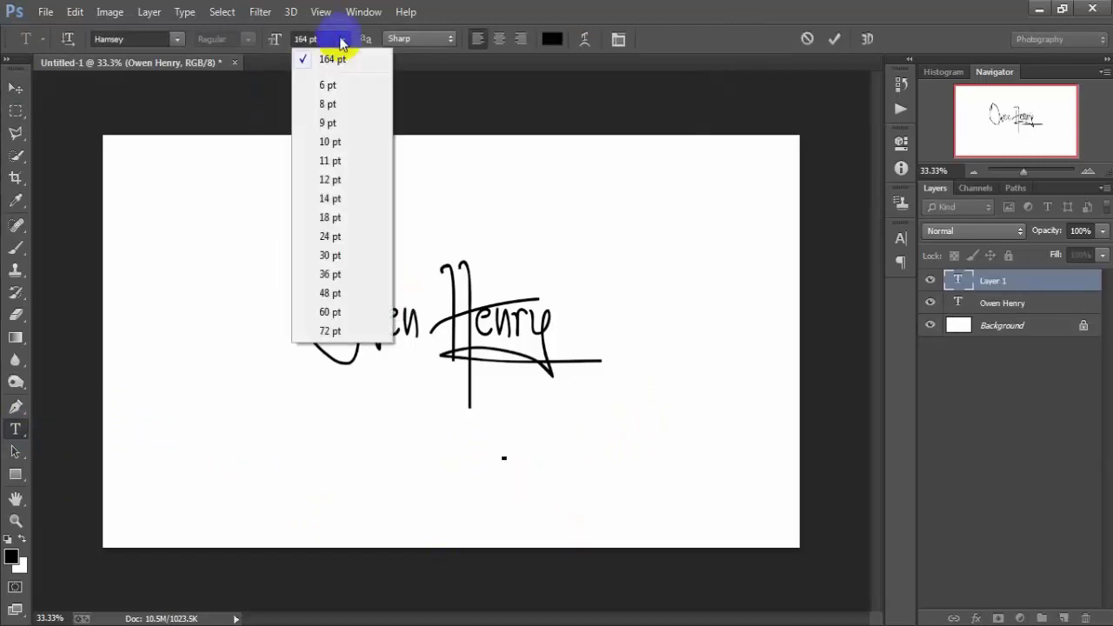
pyautogui.click(330, 237)
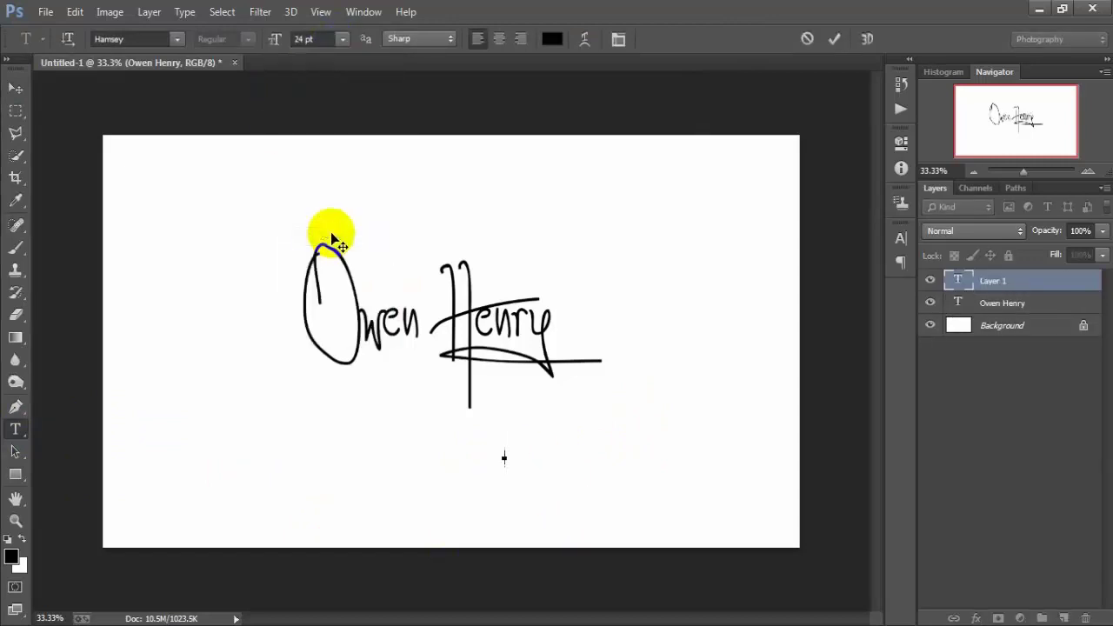
pyautogui.click(344, 39)
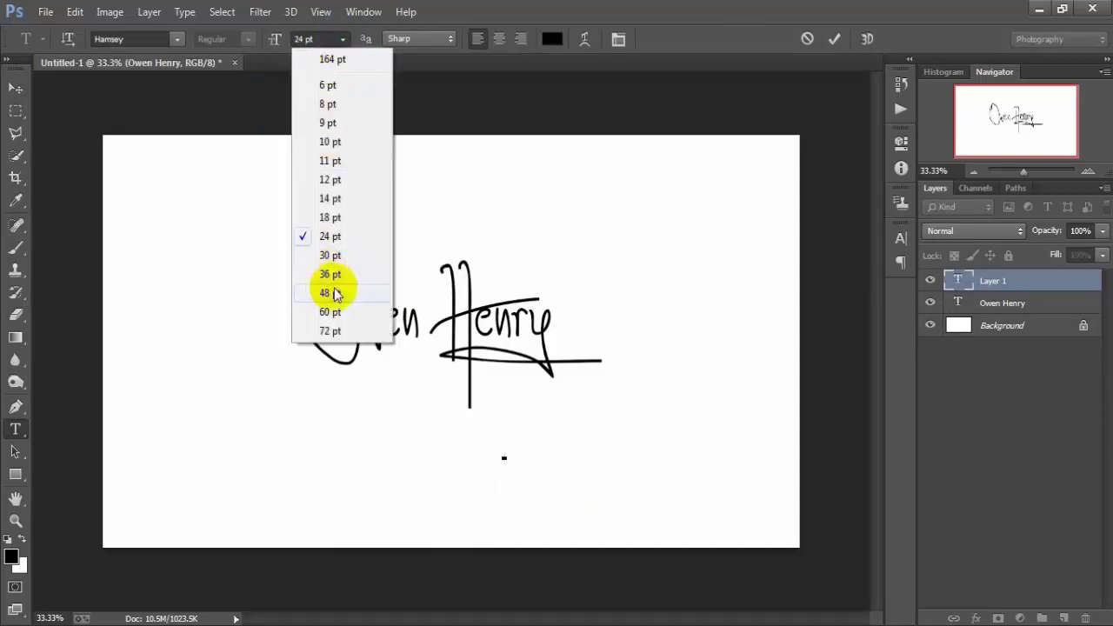
pyautogui.click(334, 275)
pyautogui.write('Nexa Bold')
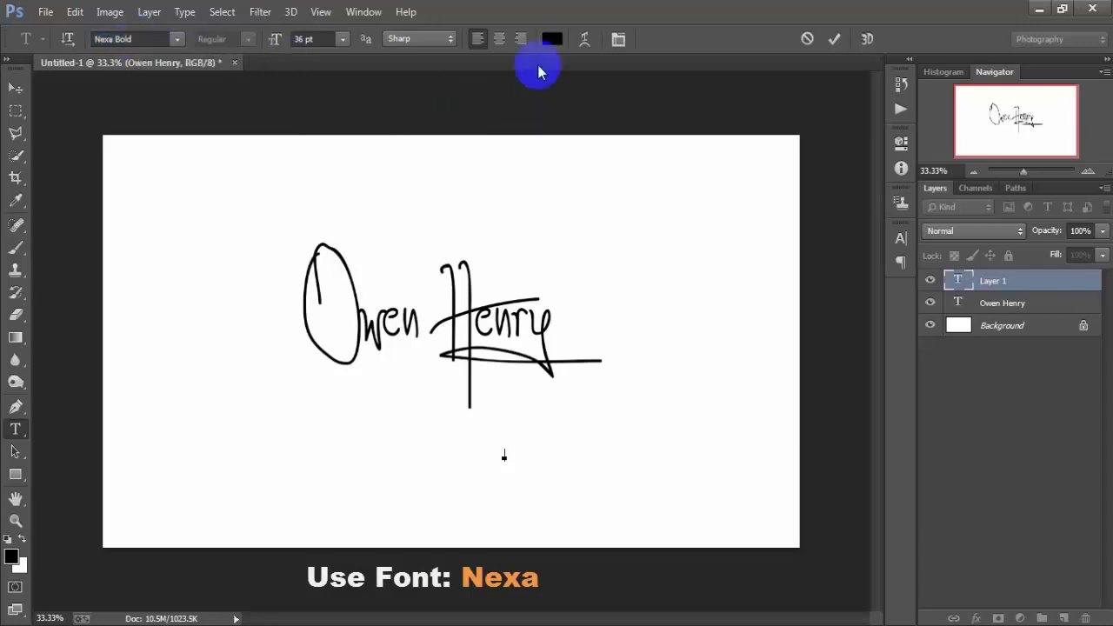
# Step: Type 'photography' in near-black Nexa Bold and commit it
pyautogui.click(551, 38)
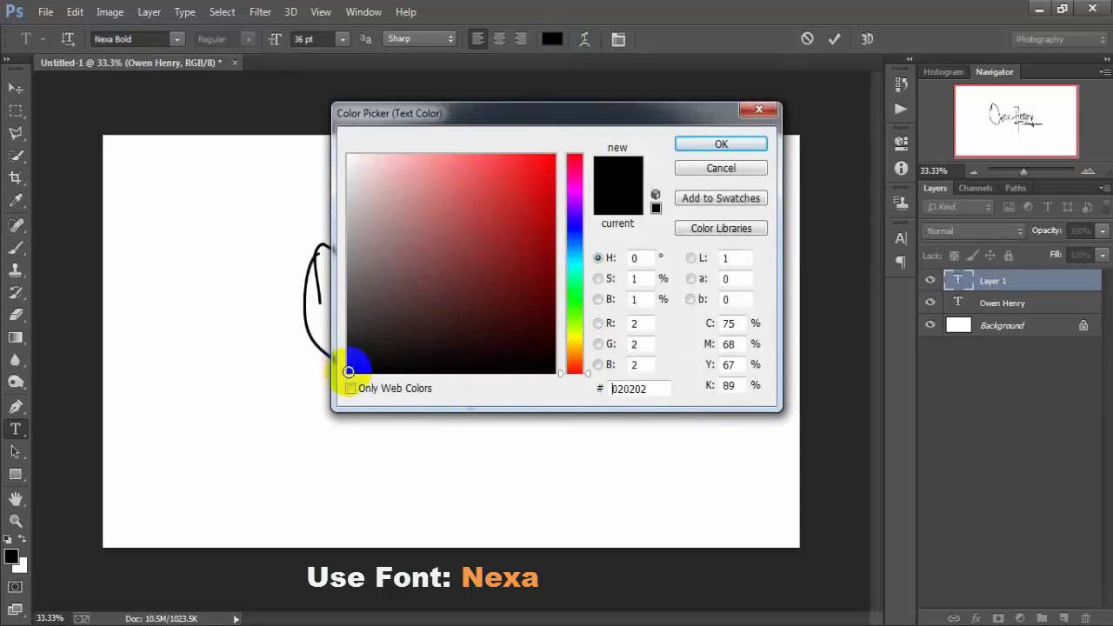
pyautogui.click(714, 145)
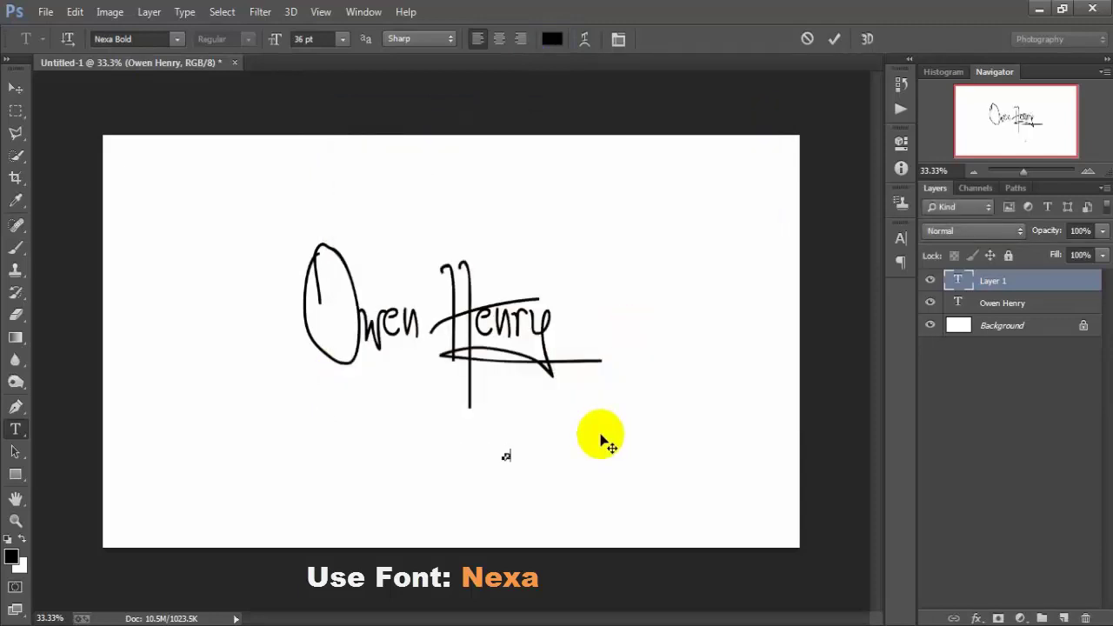
pyautogui.click(513, 455)
pyautogui.write('photography')
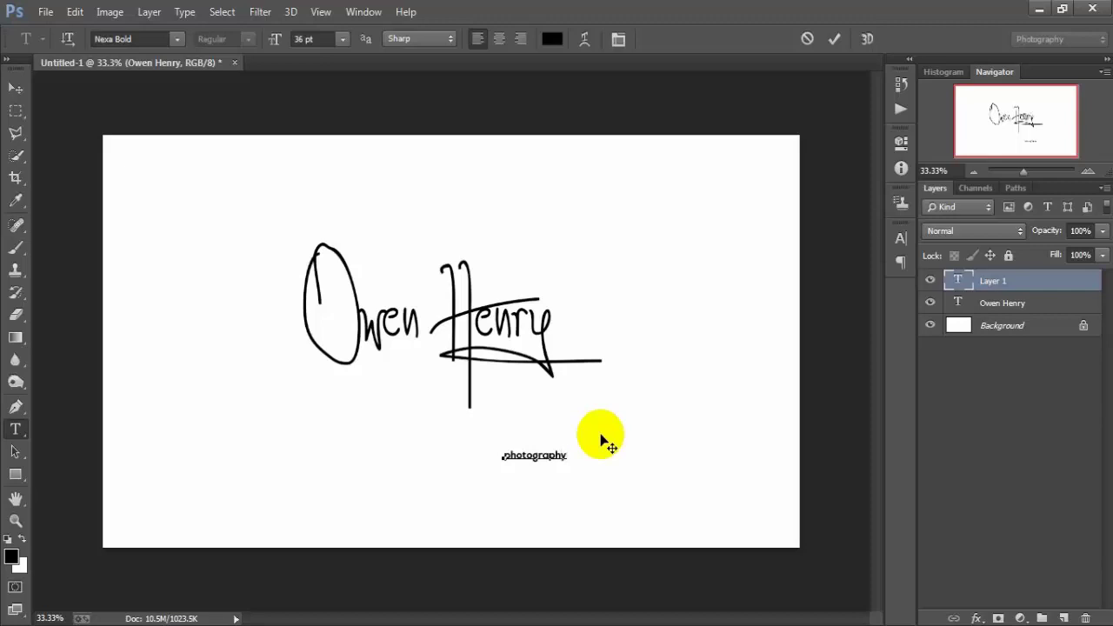
pyautogui.click(834, 38)
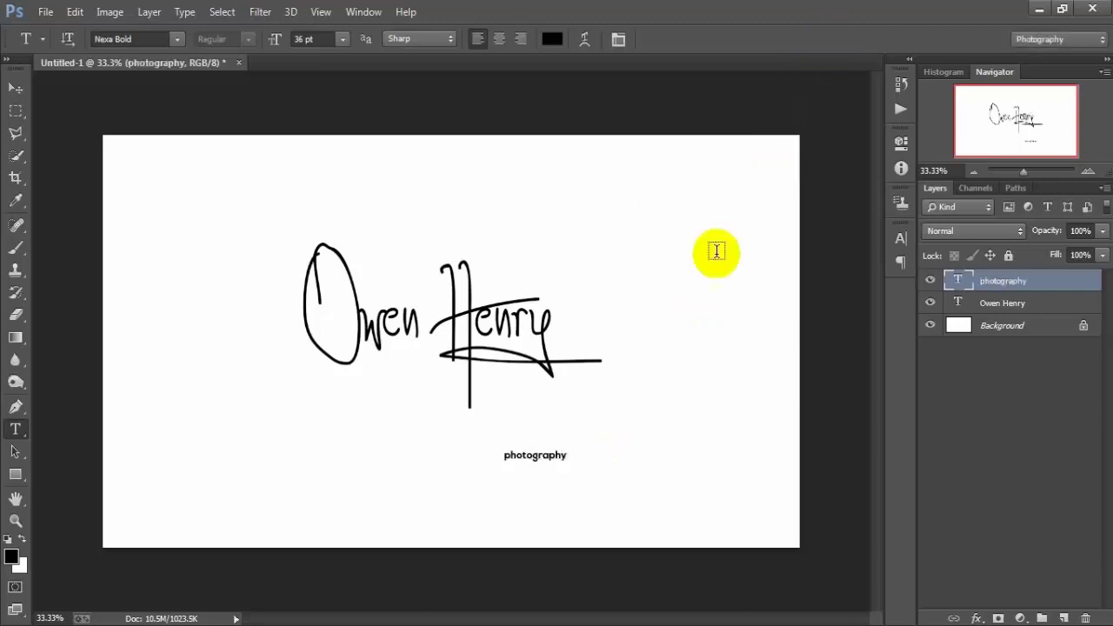
pyautogui.click(16, 87)
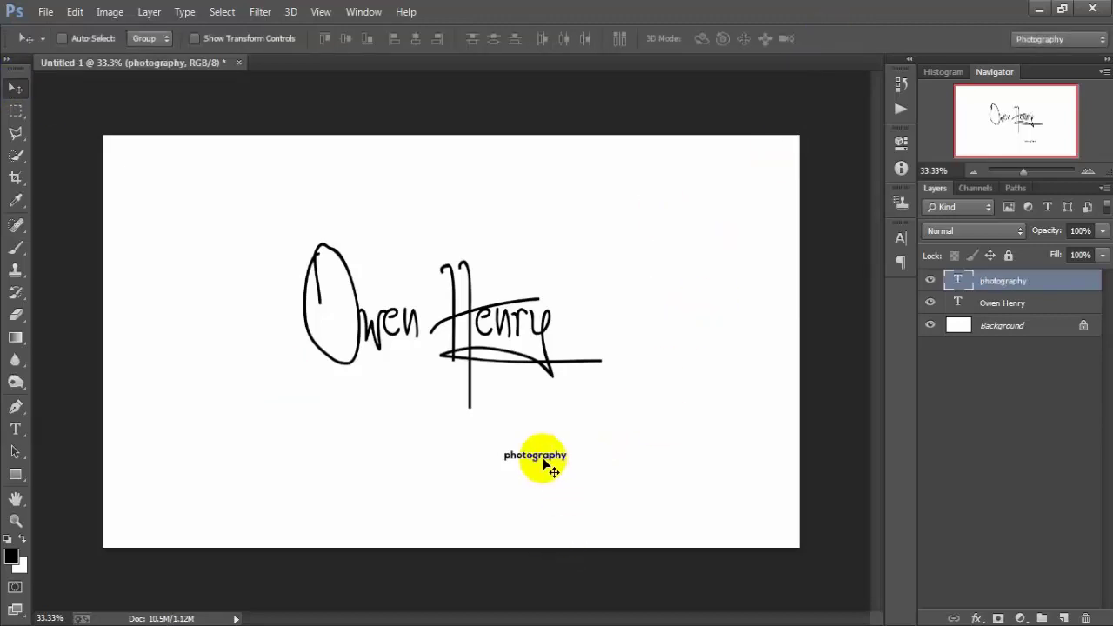
# Step: Drag the 'photography' line up to sit just beneath the signature
pyautogui.moveTo(542, 462); pyautogui.dragTo(480, 392)
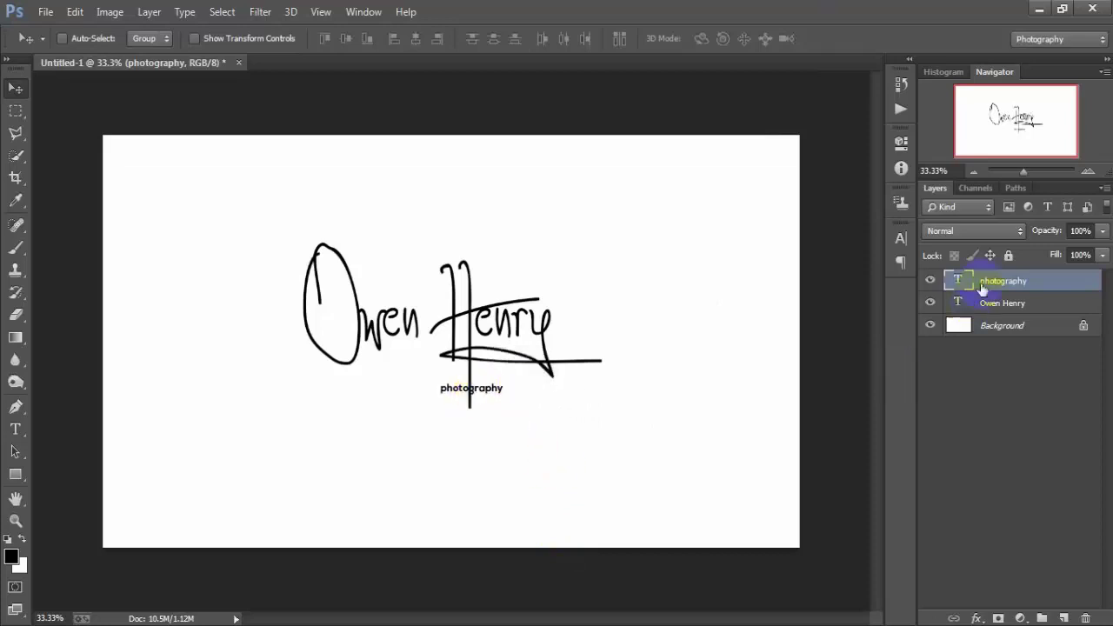
pyautogui.click(931, 281)
# Step: Set 'photography' to 44 pt with 380 tracking and reposition it under the signature
pyautogui.click(901, 239)
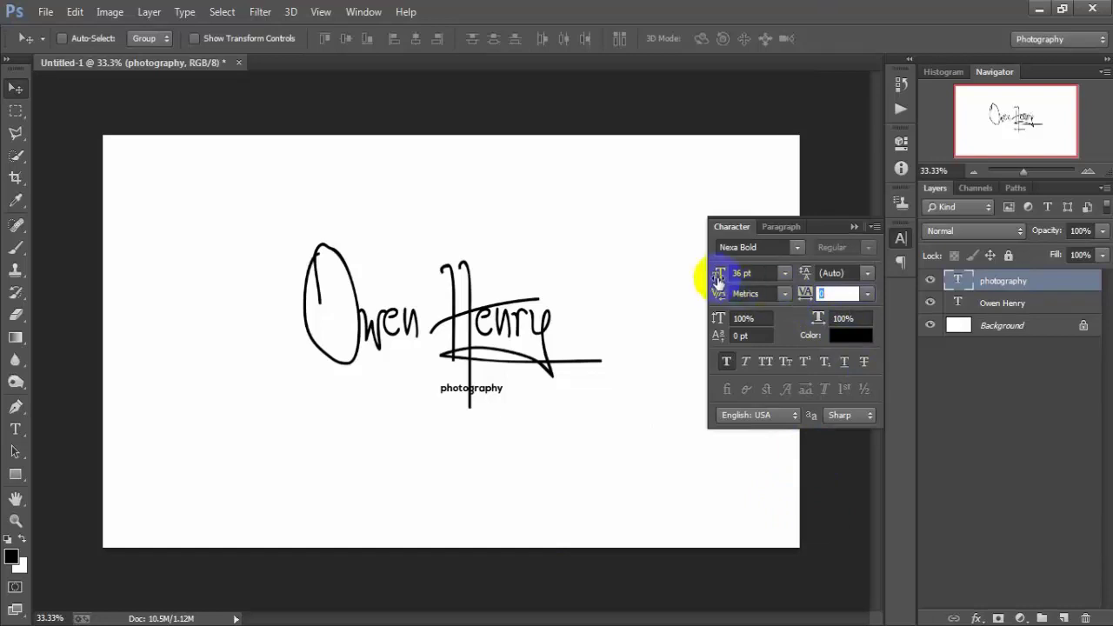
pyautogui.moveTo(718, 277); pyautogui.dragTo(721, 336)
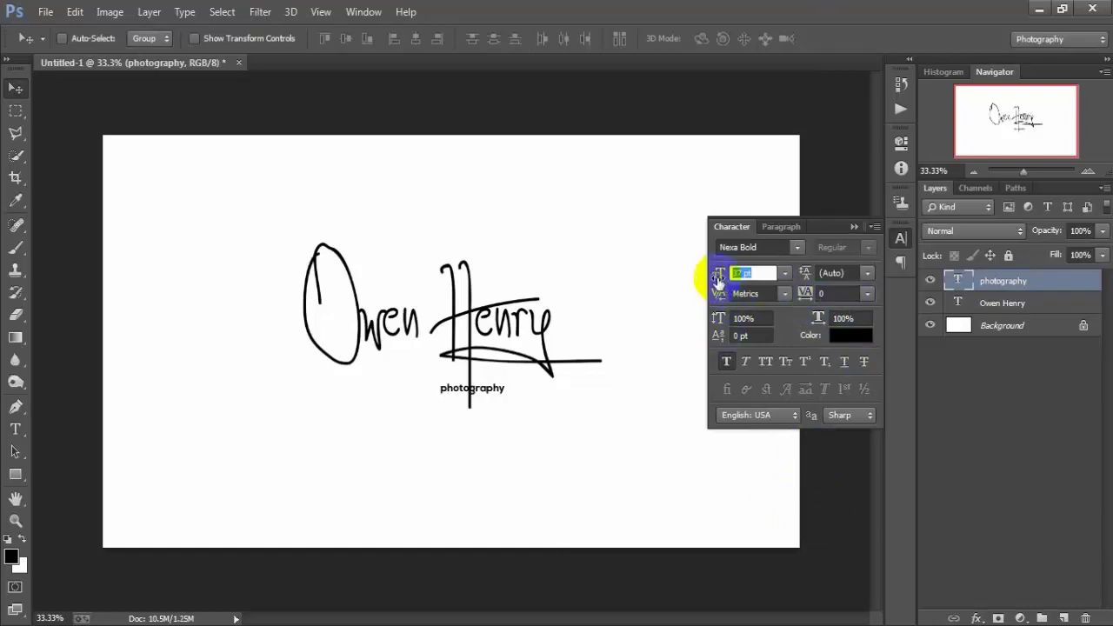
pyautogui.moveTo(718, 280); pyautogui.dragTo(718, 317)
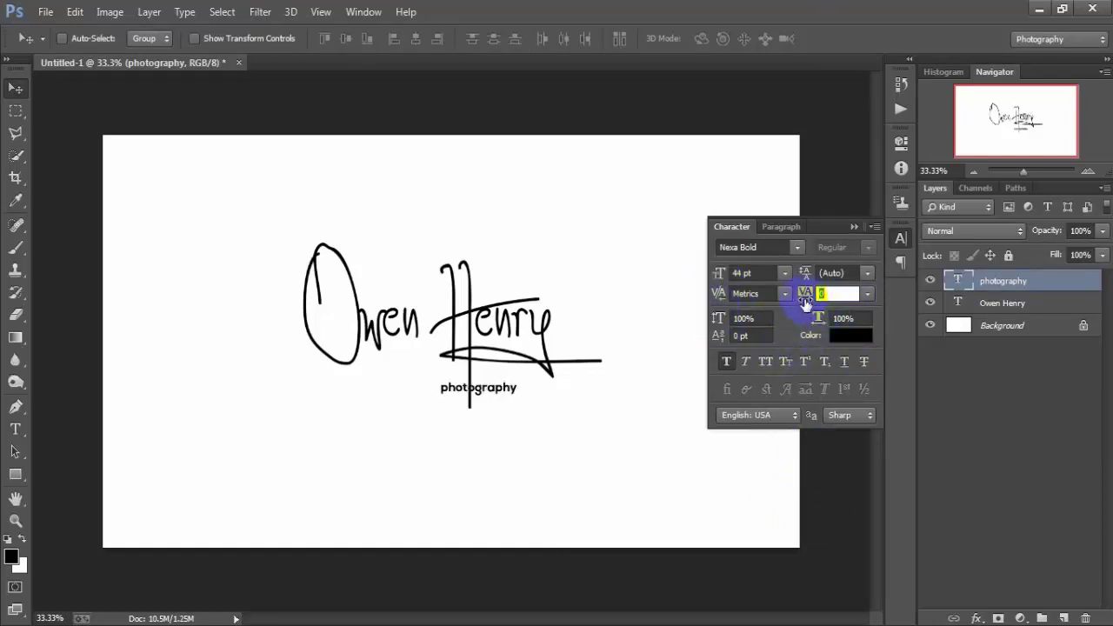
pyautogui.click(868, 296)
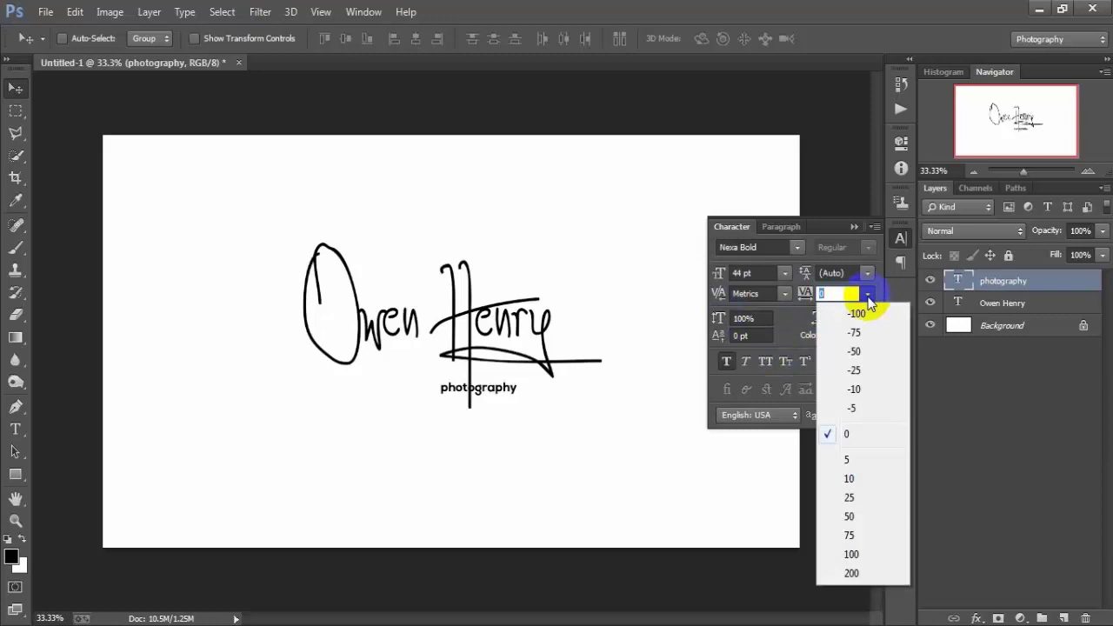
pyautogui.click(852, 572)
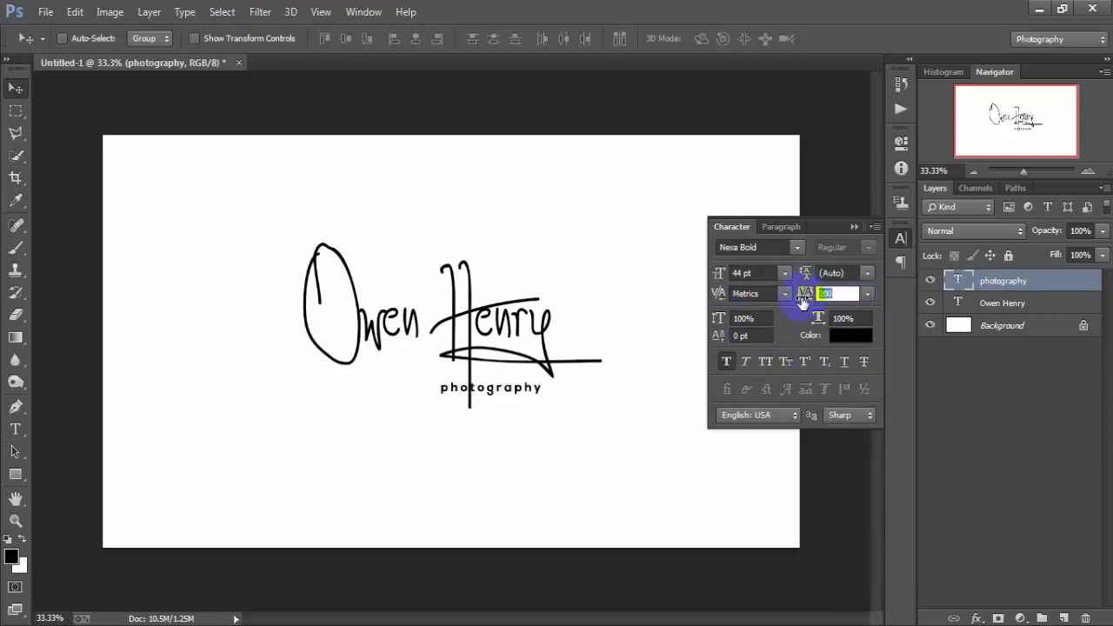
pyautogui.write('380')
pyautogui.moveTo(541, 388); pyautogui.dragTo(518, 376)
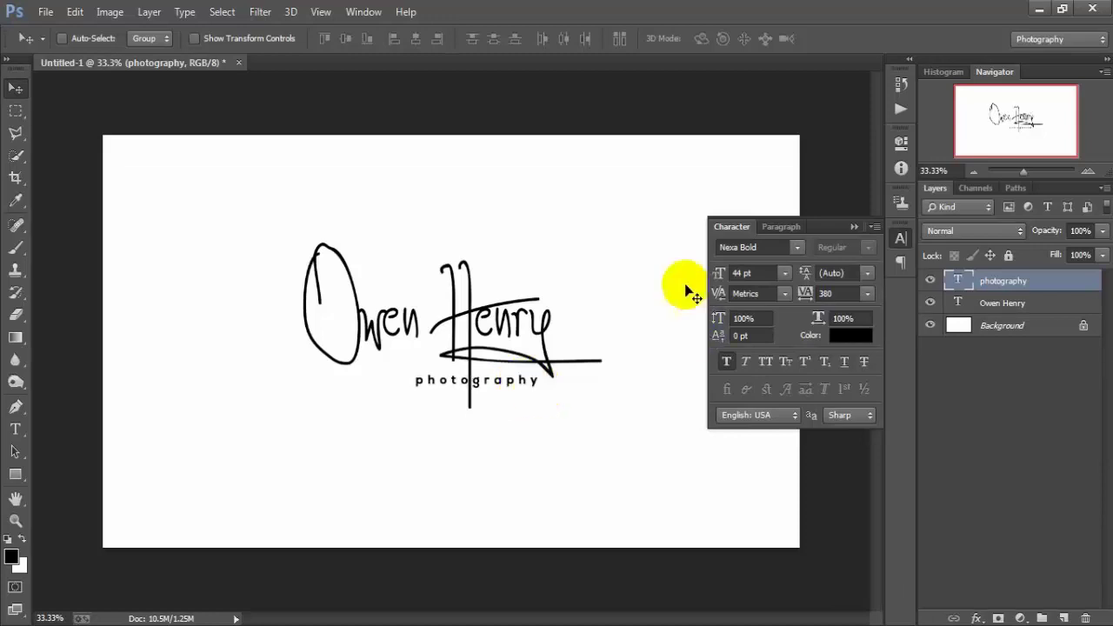
pyautogui.click(849, 228)
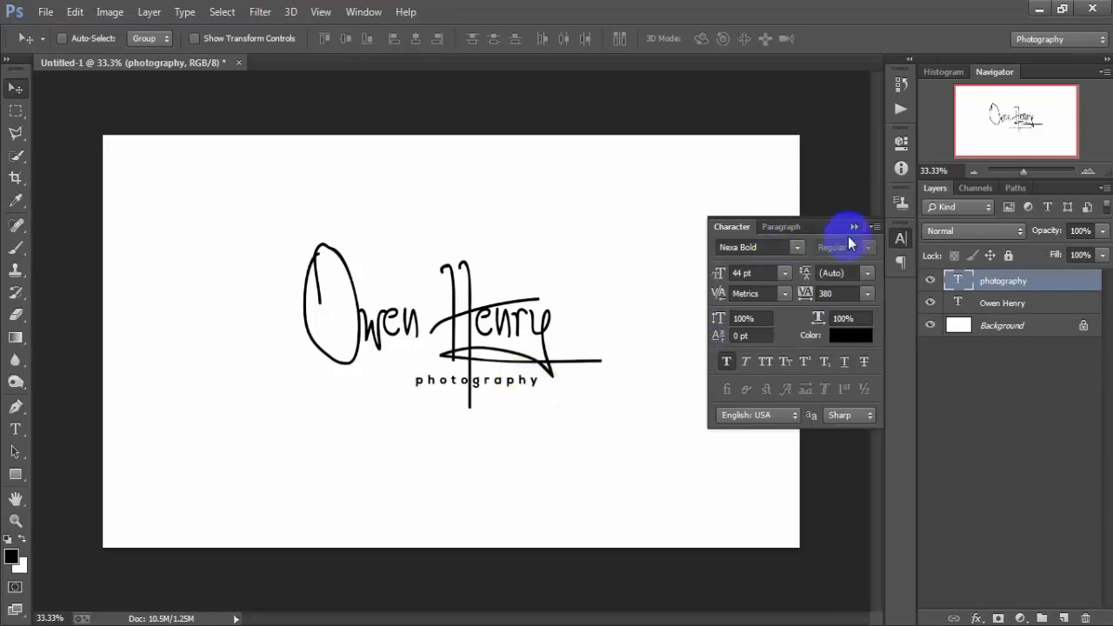
# Step: Merge the 'photography' and Owen Henry text layers into one layer
pyautogui.click(930, 280)
pyautogui.click(930, 302)
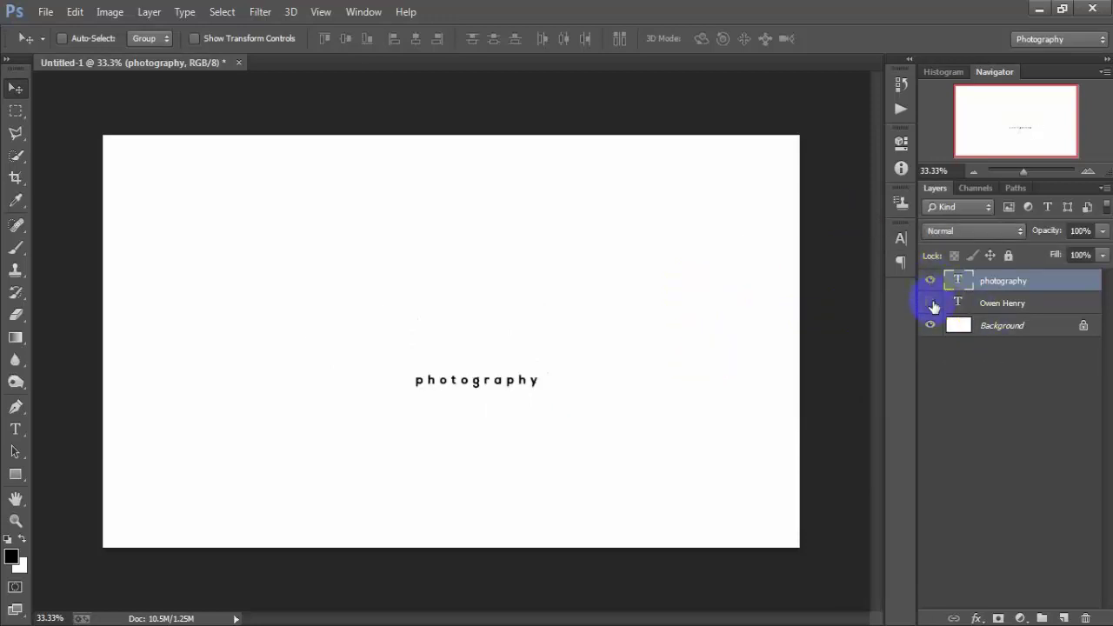
pyautogui.keyDown('shift'); pyautogui.click(999, 306); pyautogui.keyUp('shift')
pyautogui.hotkey('ctrl', 'e')
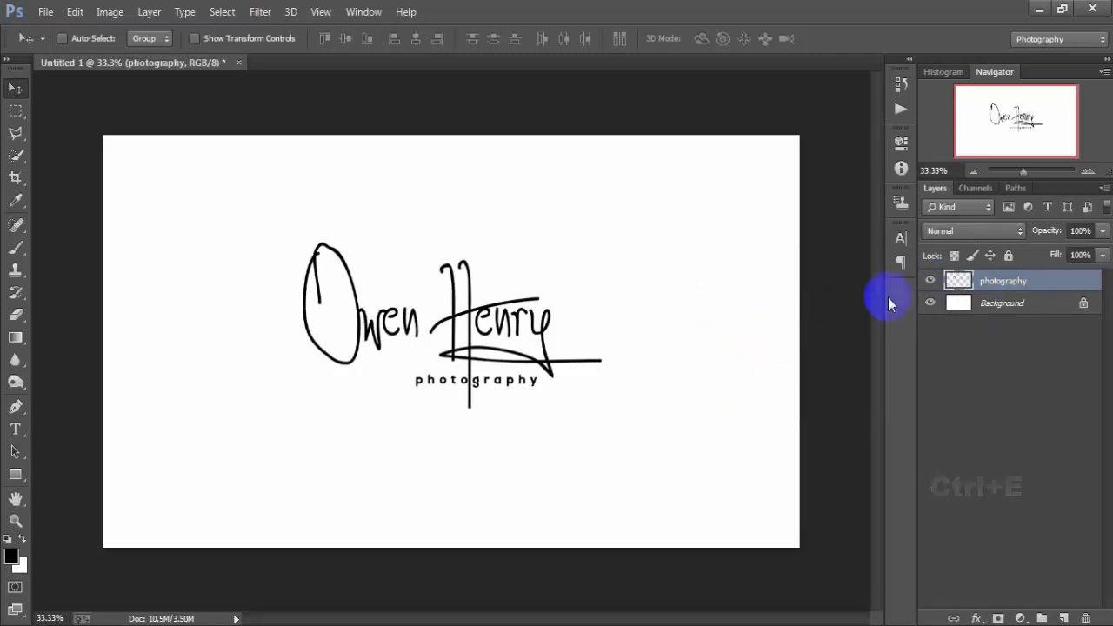
# Step: Enlarge the merged logo to about 142%
pyautogui.click(931, 280)
pyautogui.click(930, 280)
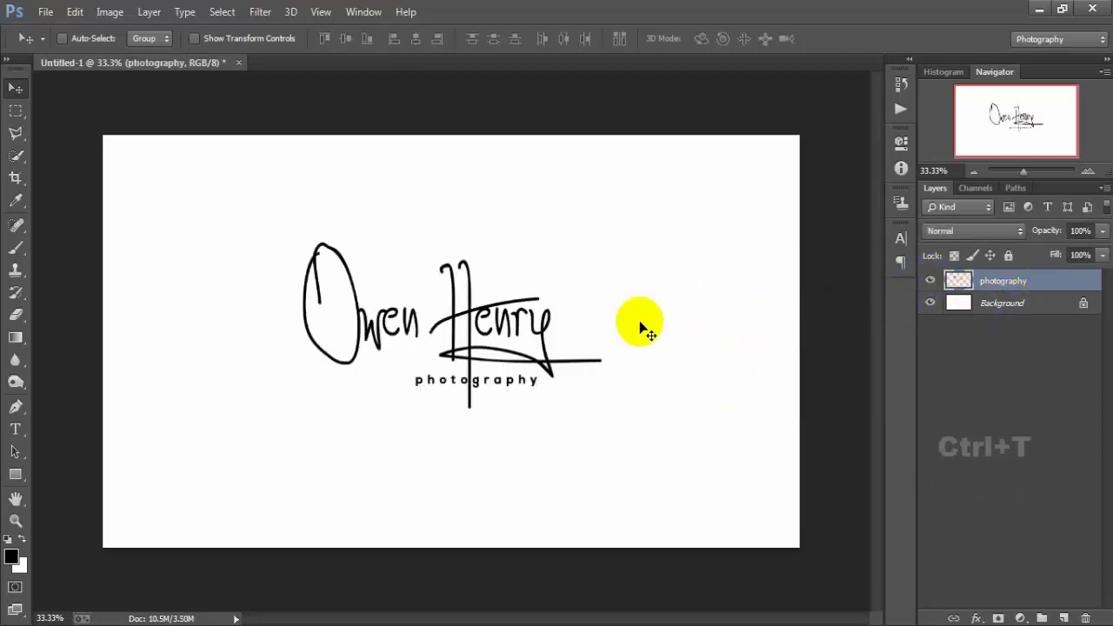
pyautogui.hotkey('ctrl', 't')
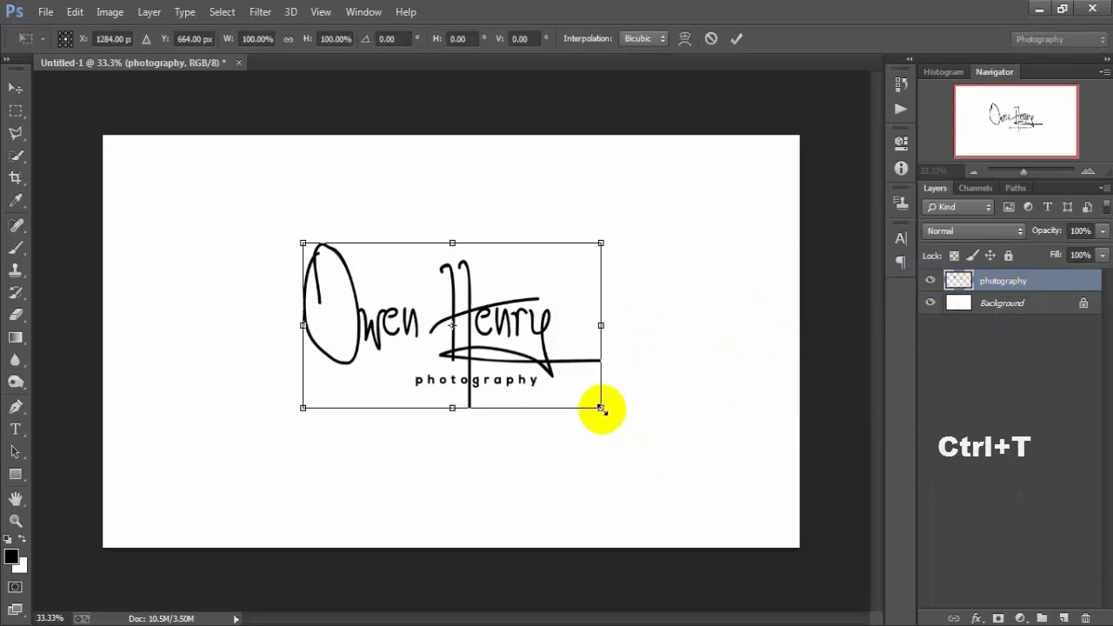
pyautogui.moveTo(601, 406); pyautogui.dragTo(652, 467)
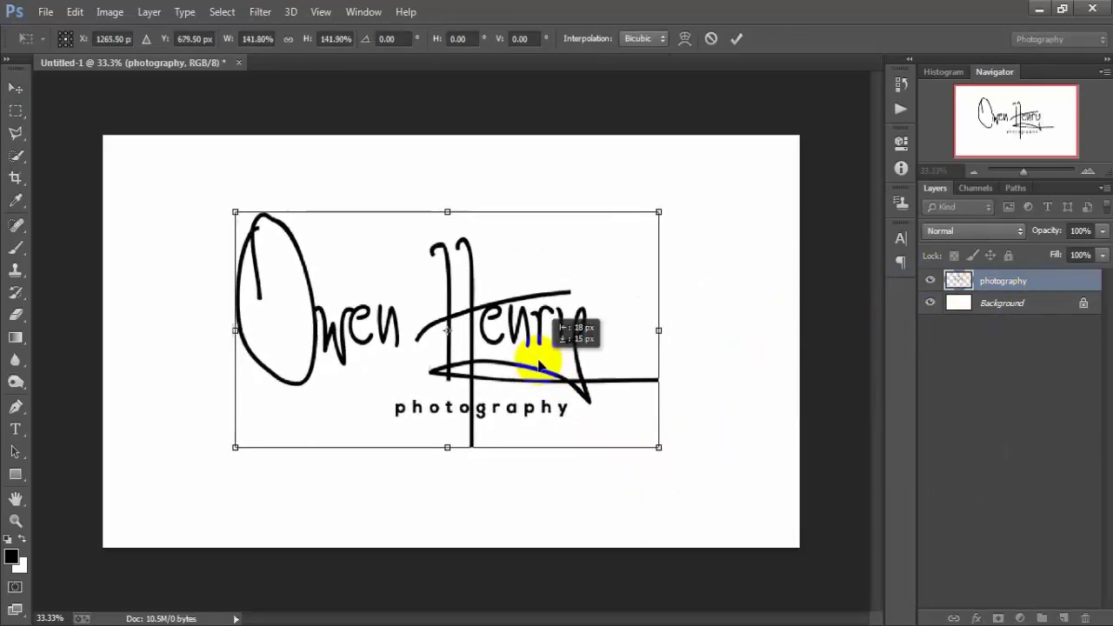
pyautogui.moveTo(584, 341); pyautogui.dragTo(577, 348)
pyautogui.click(736, 39)
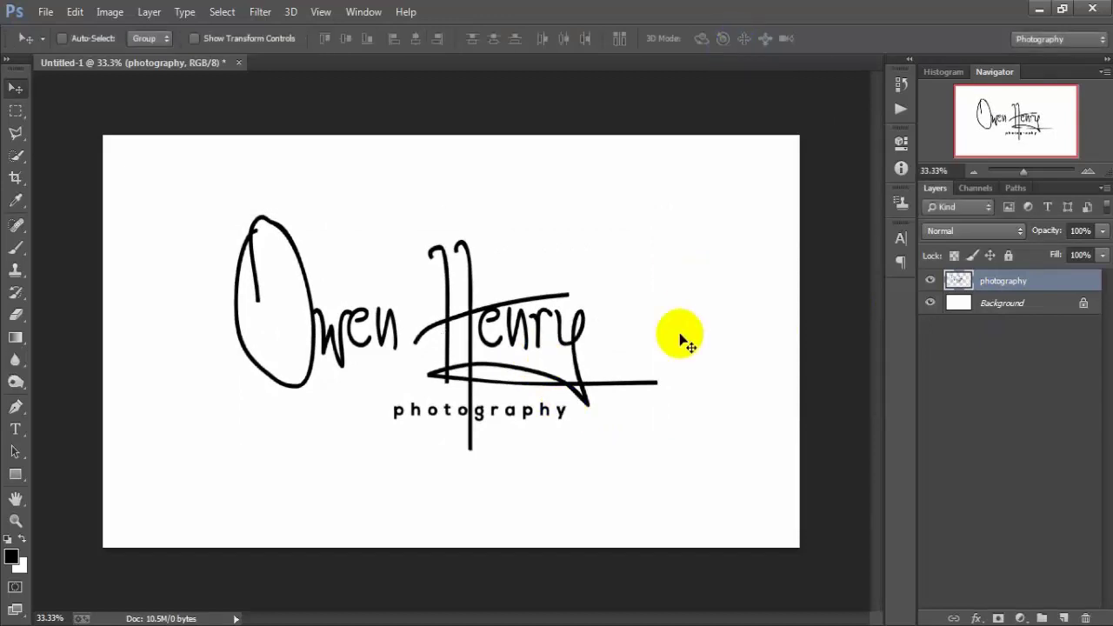
# Step: Centre the logo horizontally on the canvas and hide the white Background layer
pyautogui.keyDown('shift'); pyautogui.click(1019, 303); pyautogui.keyUp('shift')
pyautogui.click(416, 39)
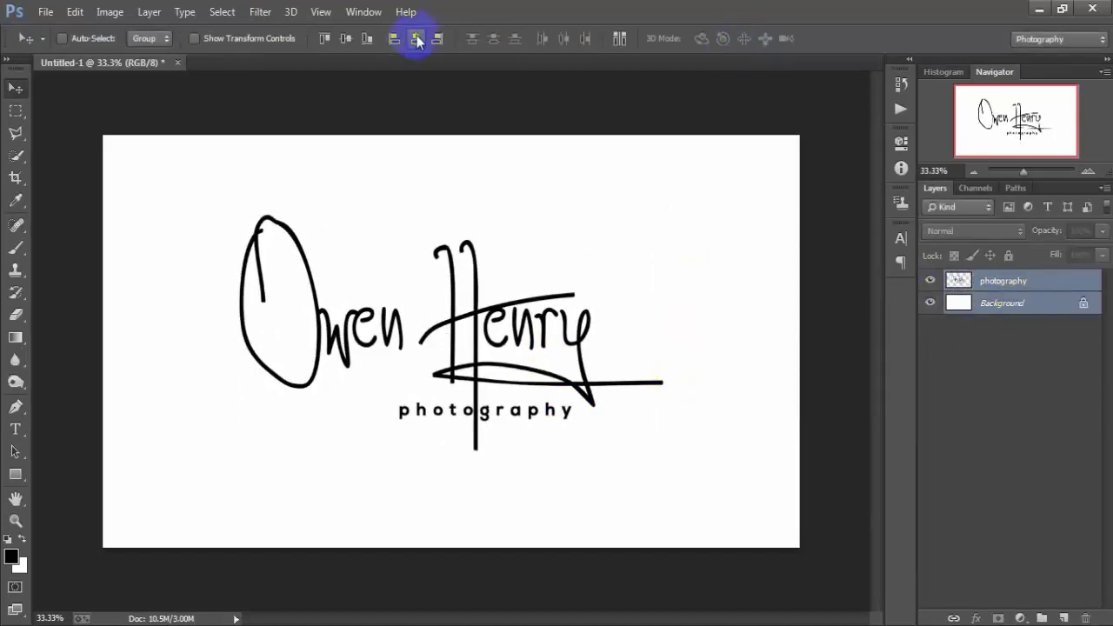
pyautogui.click(1061, 287)
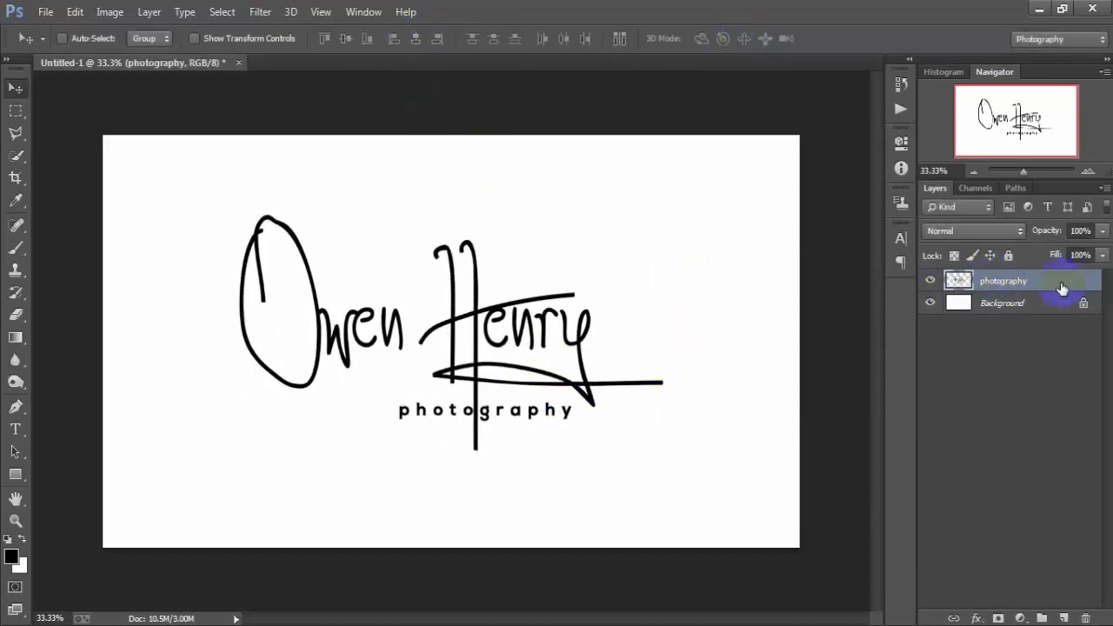
pyautogui.click(928, 302)
pyautogui.click(1021, 309)
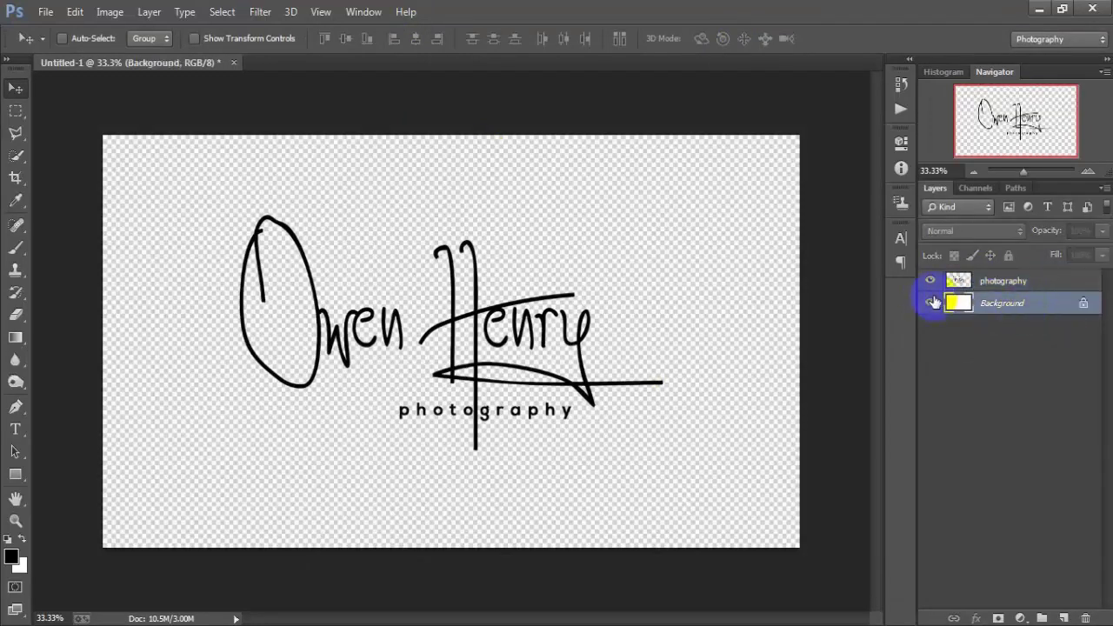
pyautogui.click(931, 303)
pyautogui.click(1044, 281)
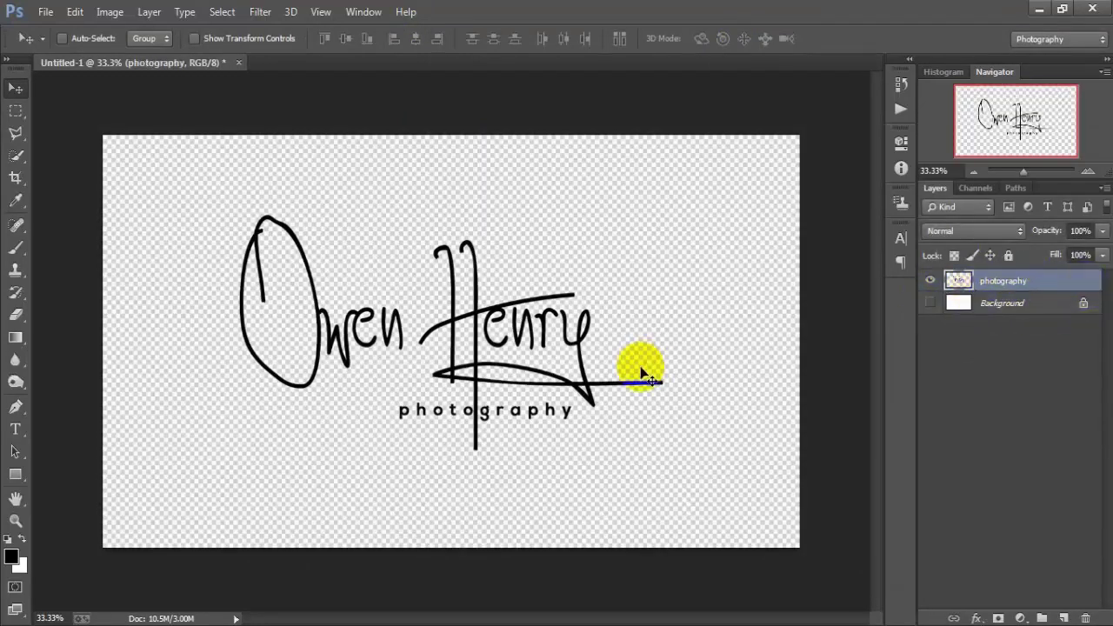
# Step: Save the transparent logo as a PNG named 'Logo' in the photography Logo folder
pyautogui.click(45, 11)
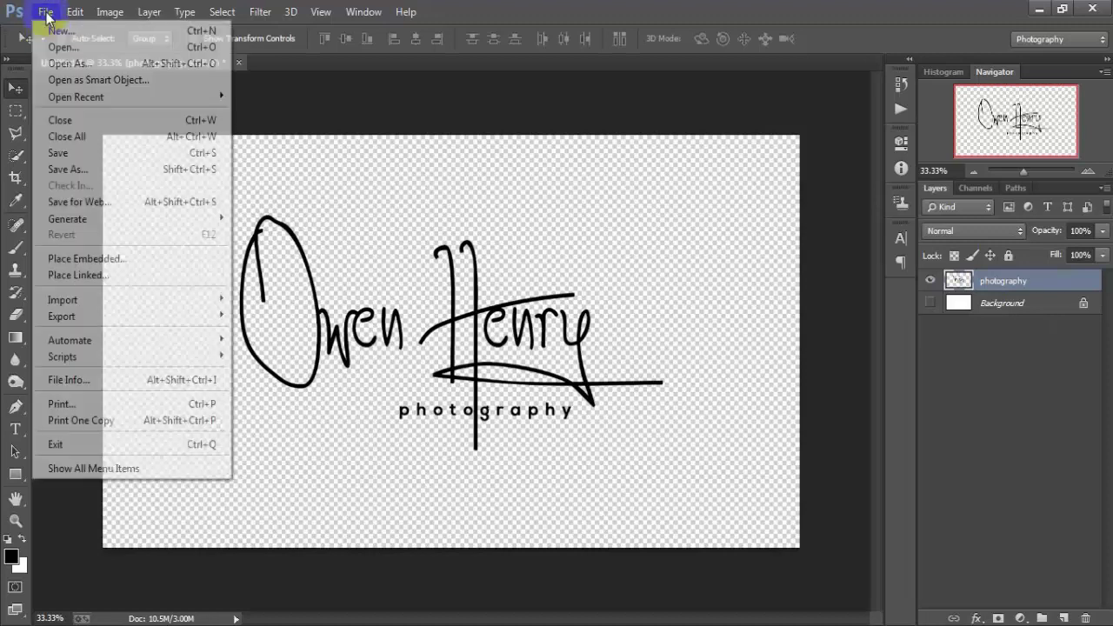
pyautogui.click(175, 150)
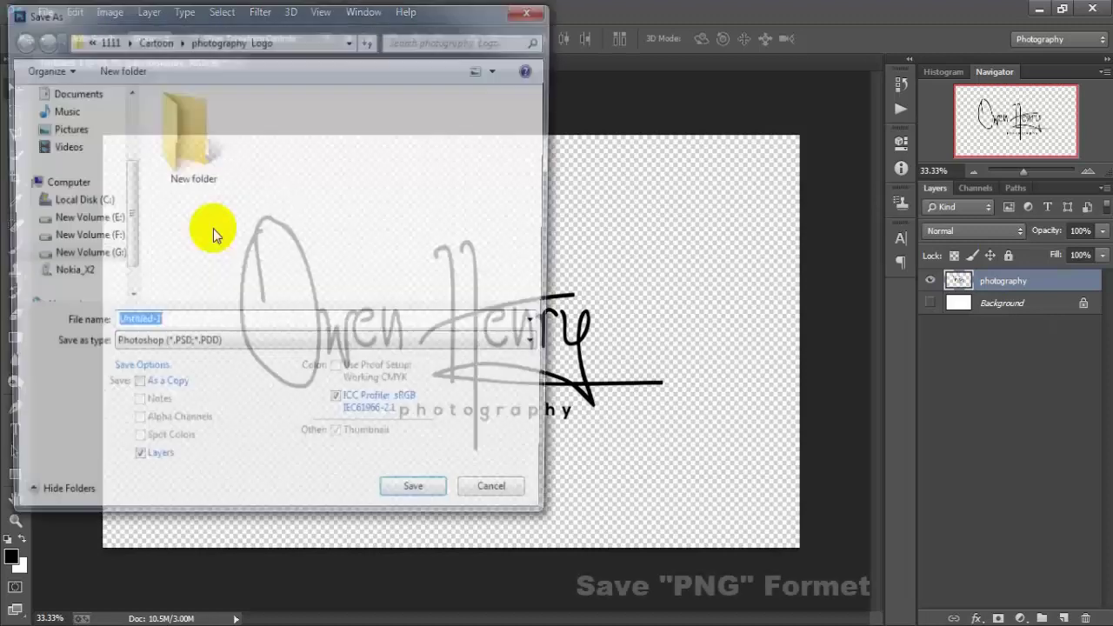
pyautogui.click(329, 350)
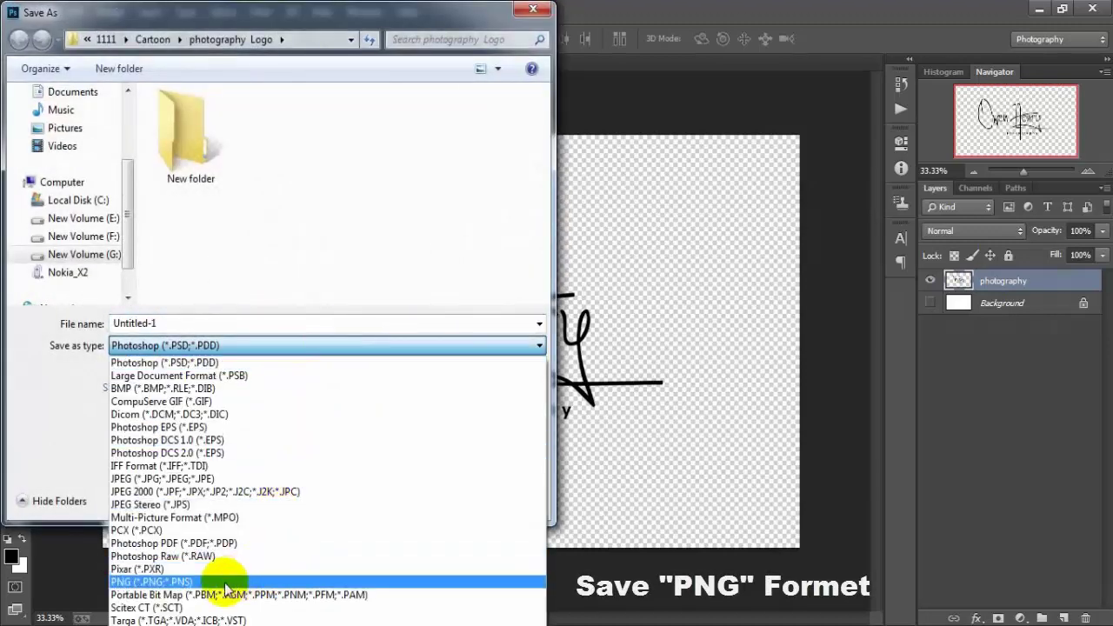
pyautogui.click(325, 582)
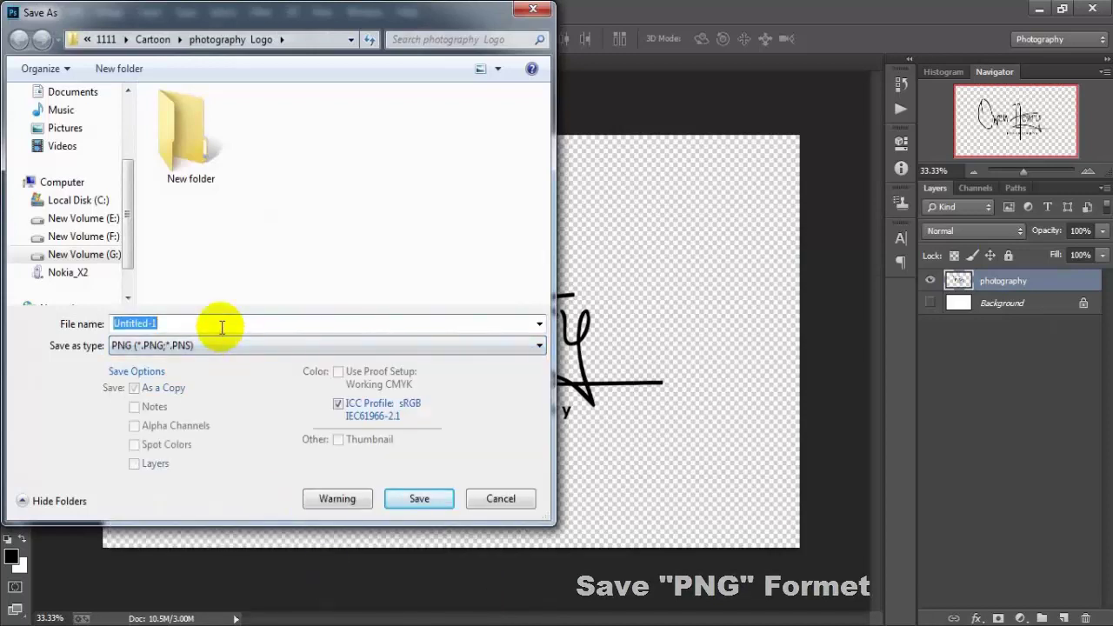
pyautogui.write('Logo')
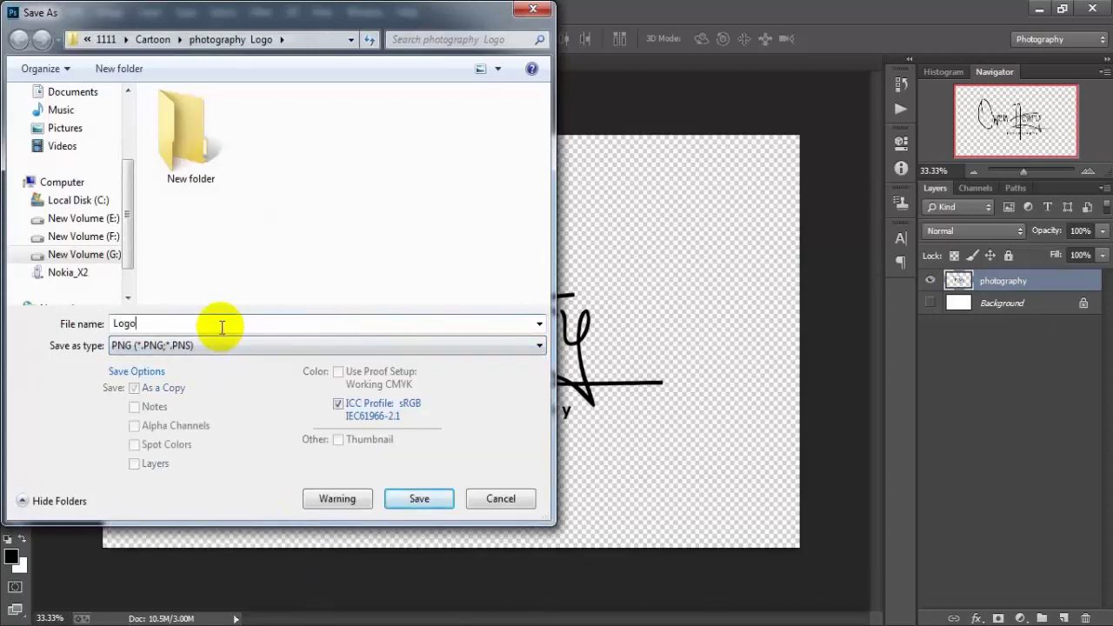
pyautogui.press('Return')
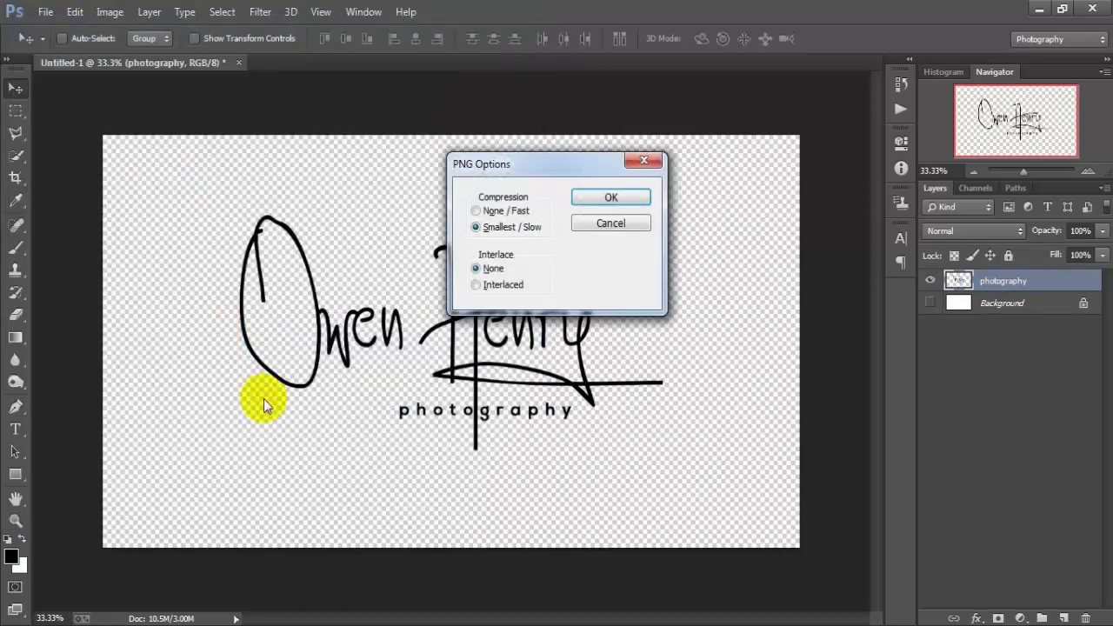
pyautogui.click(619, 196)
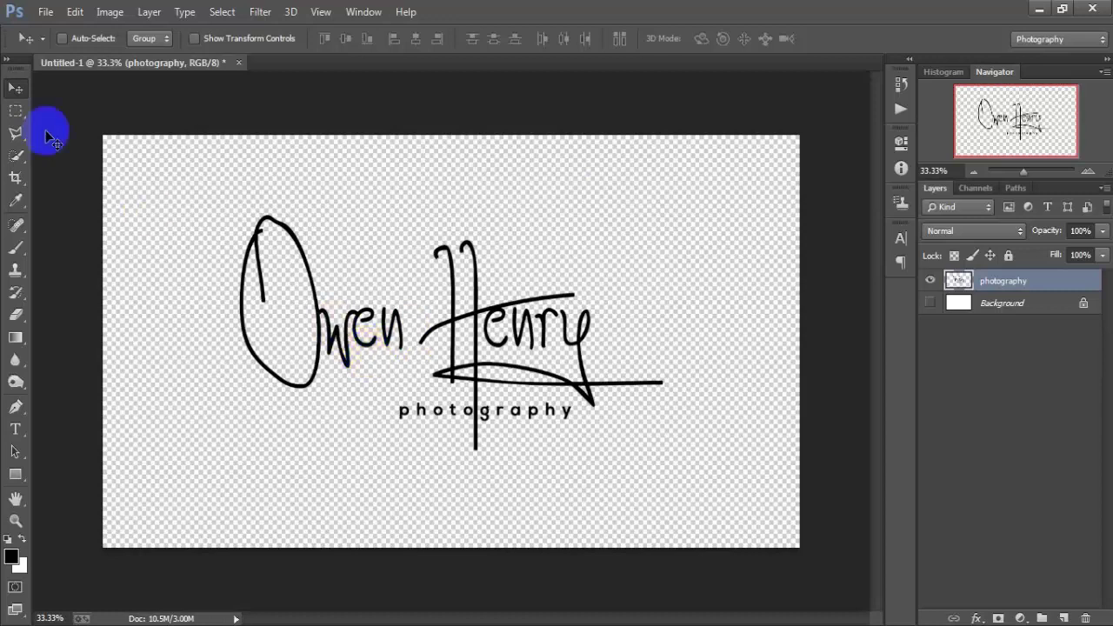
# Step: Open the cristian-newman portrait photo and dock it as a tab
pyautogui.click(44, 11)
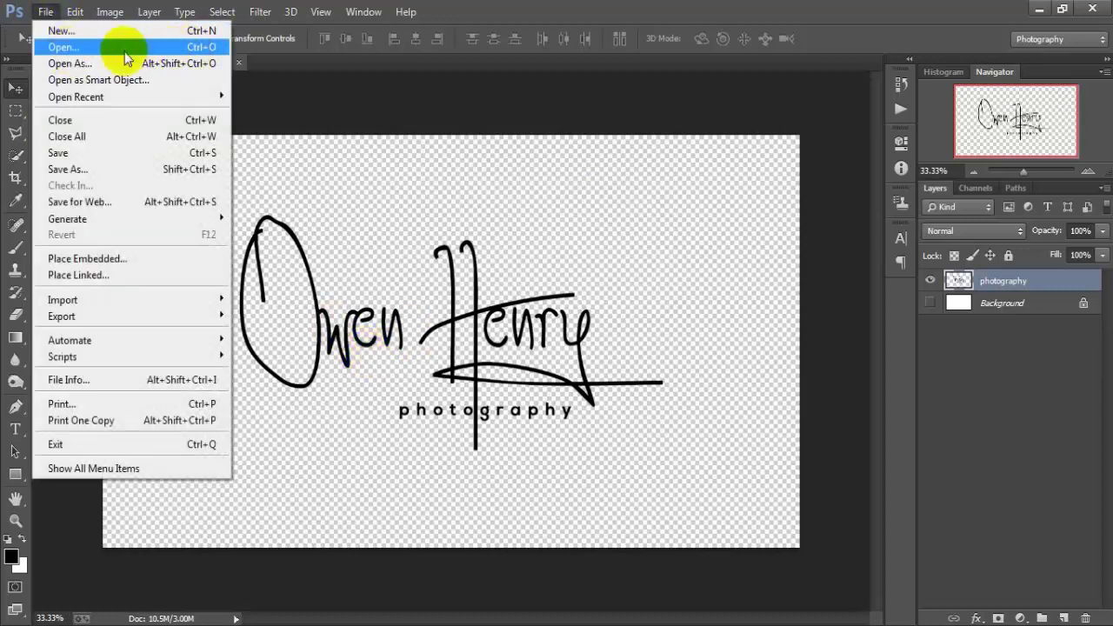
pyautogui.click(160, 51)
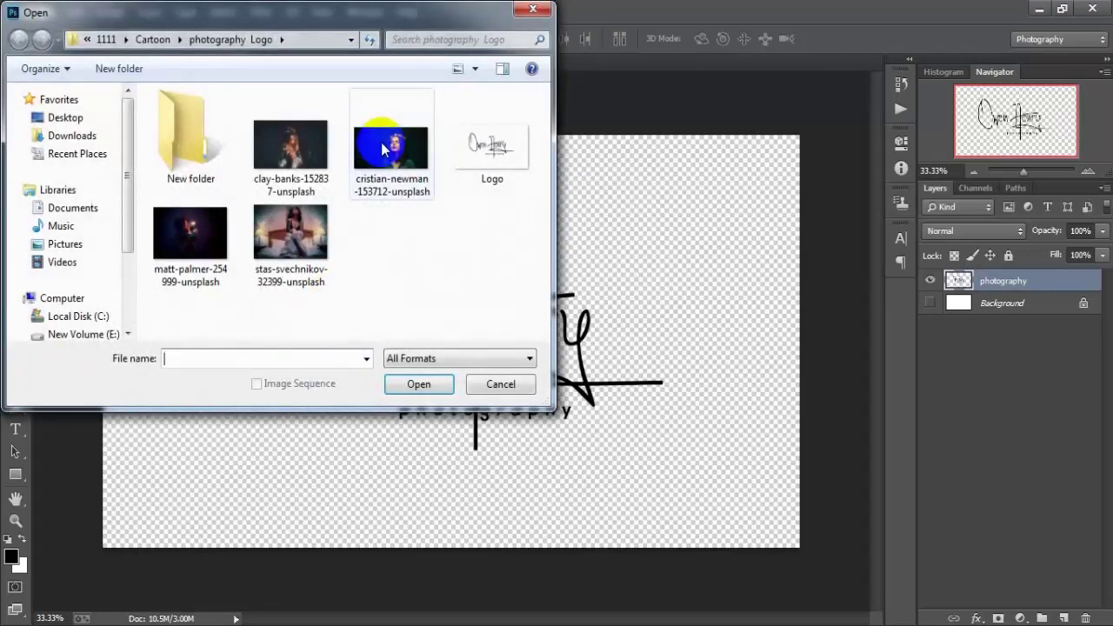
pyautogui.click(387, 144)
pyautogui.click(418, 382)
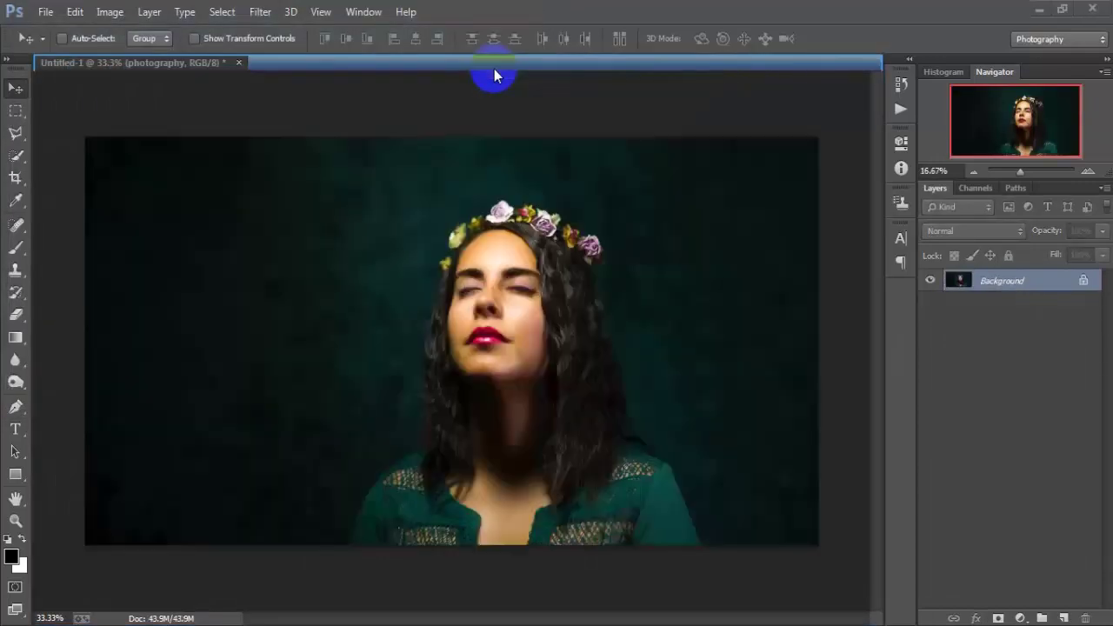
pyautogui.moveTo(460, 81); pyautogui.dragTo(494, 69)
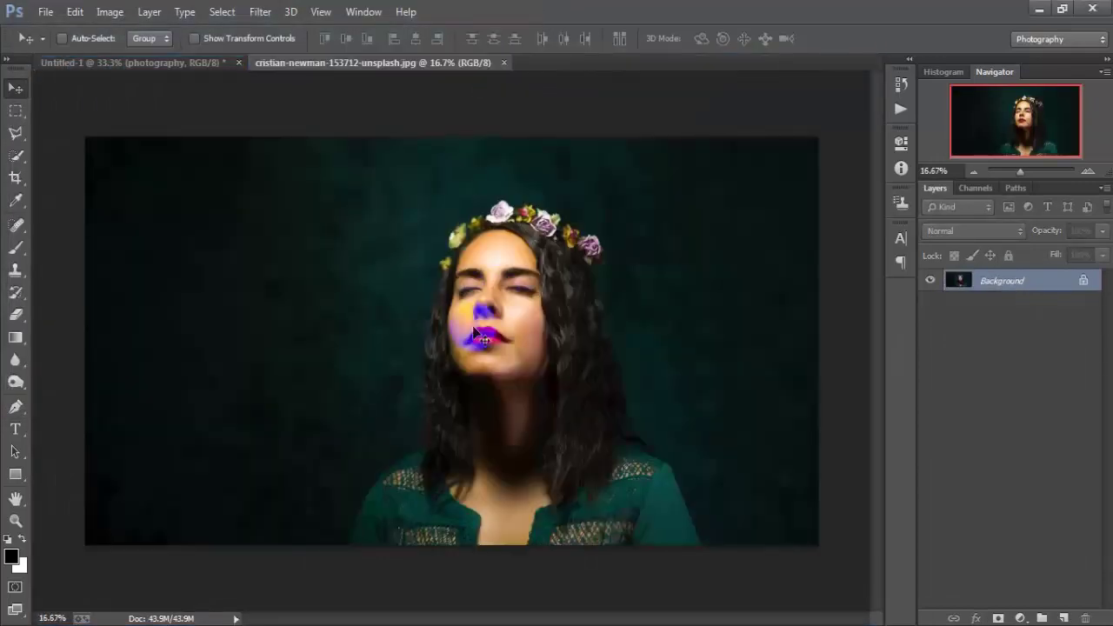
# Step: Place the Logo PNG as a linked layer at lower left, scaled to about 107.6%
pyautogui.click(45, 12)
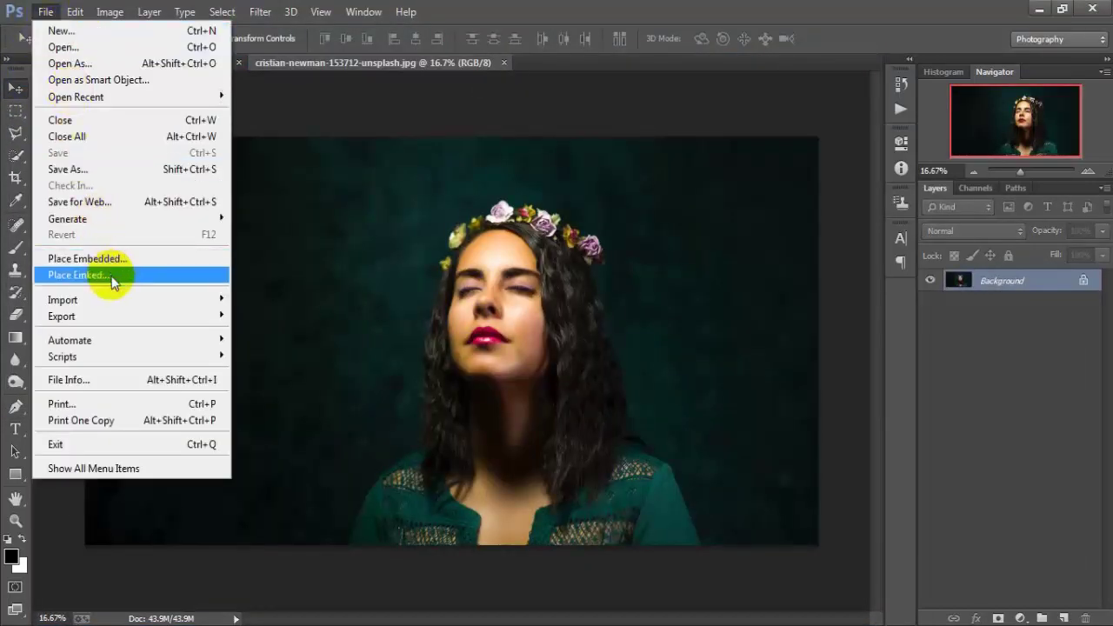
pyautogui.click(158, 277)
pyautogui.click(481, 155)
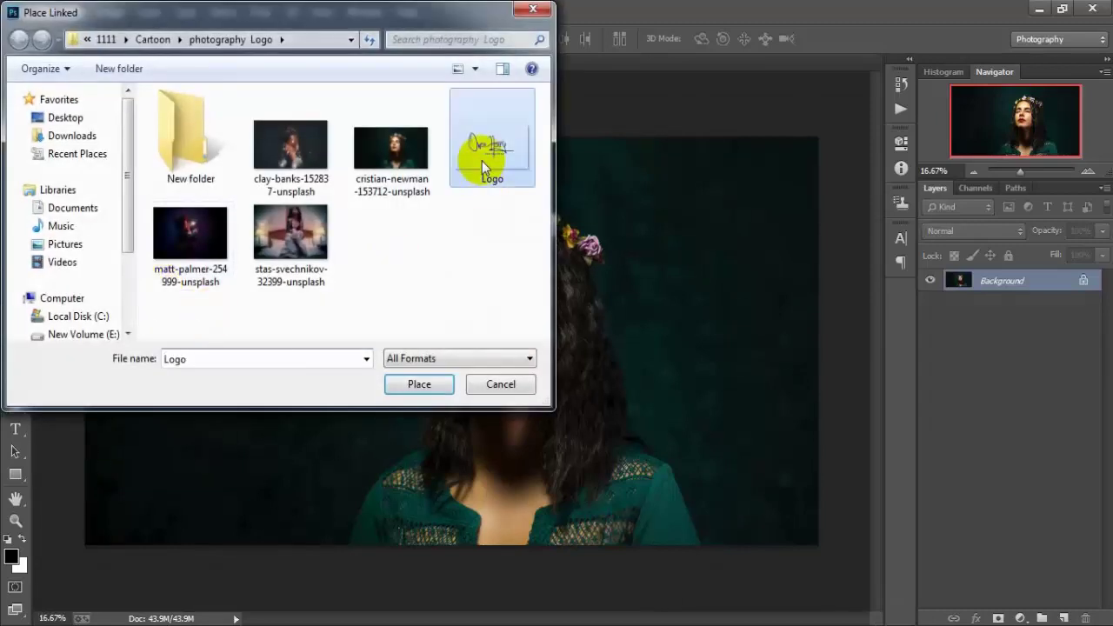
pyautogui.click(409, 381)
pyautogui.moveTo(535, 342)
pyautogui.mouseDown()
pyautogui.moveTo(310, 442)
pyautogui.moveTo(301, 470)
pyautogui.moveTo(305, 423)
pyautogui.moveTo(302, 441)
pyautogui.mouseUp()
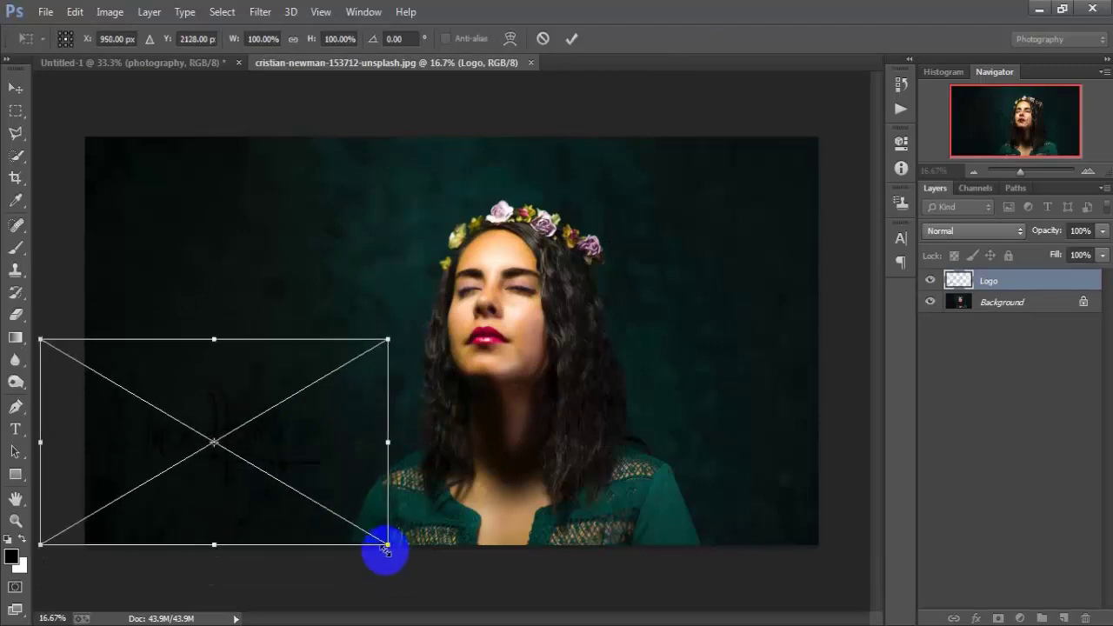
pyautogui.moveTo(387, 546); pyautogui.dragTo(401, 552)
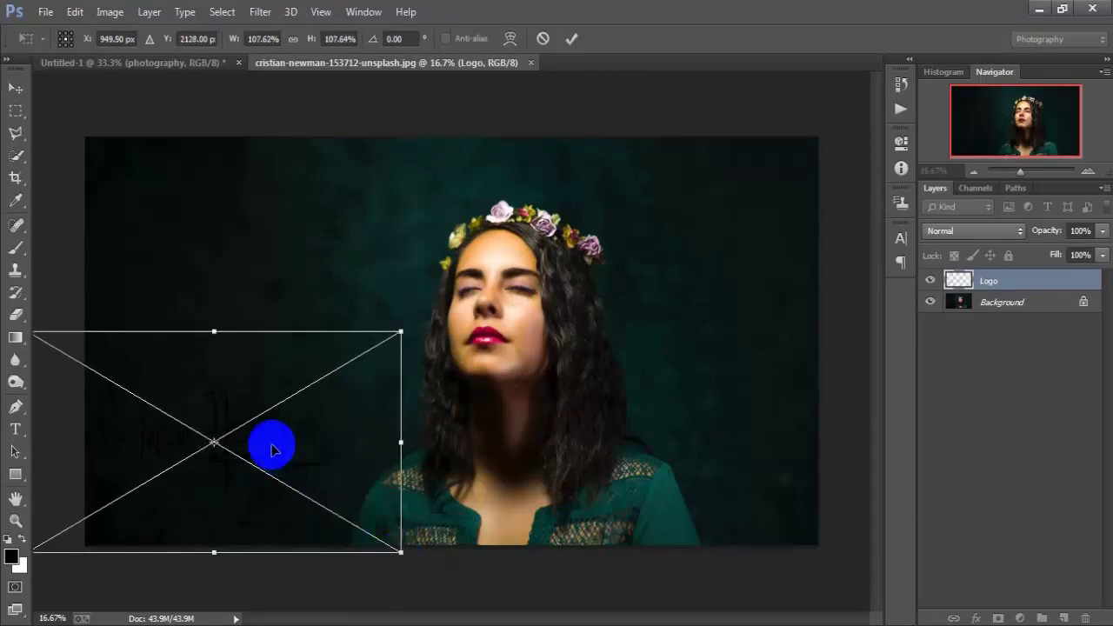
pyautogui.moveTo(271, 449); pyautogui.dragTo(279, 463)
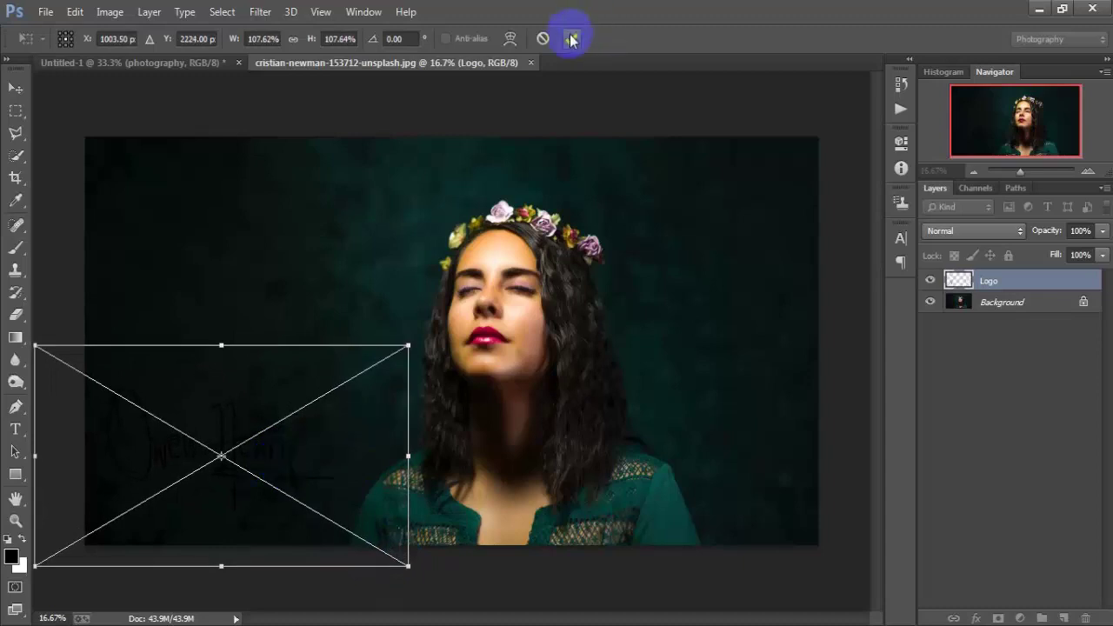
pyautogui.click(571, 39)
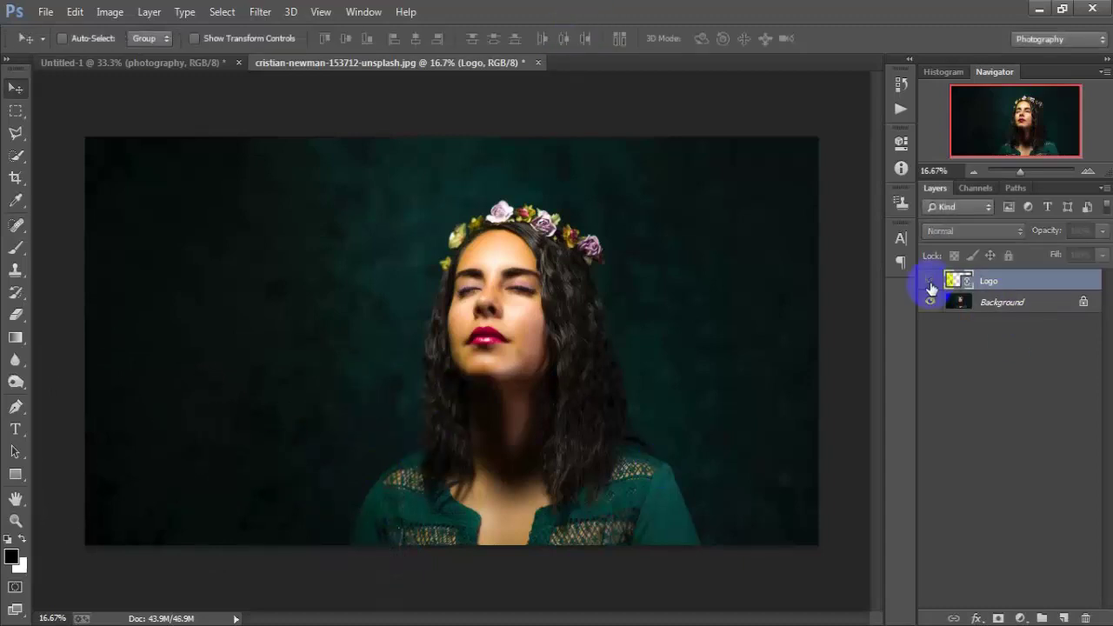
# Step: Give the Logo layer a yellow (#ffea00) Color Overlay style at 100% opacity
pyautogui.click(1095, 286)
pyautogui.doubleClick(1054, 288)
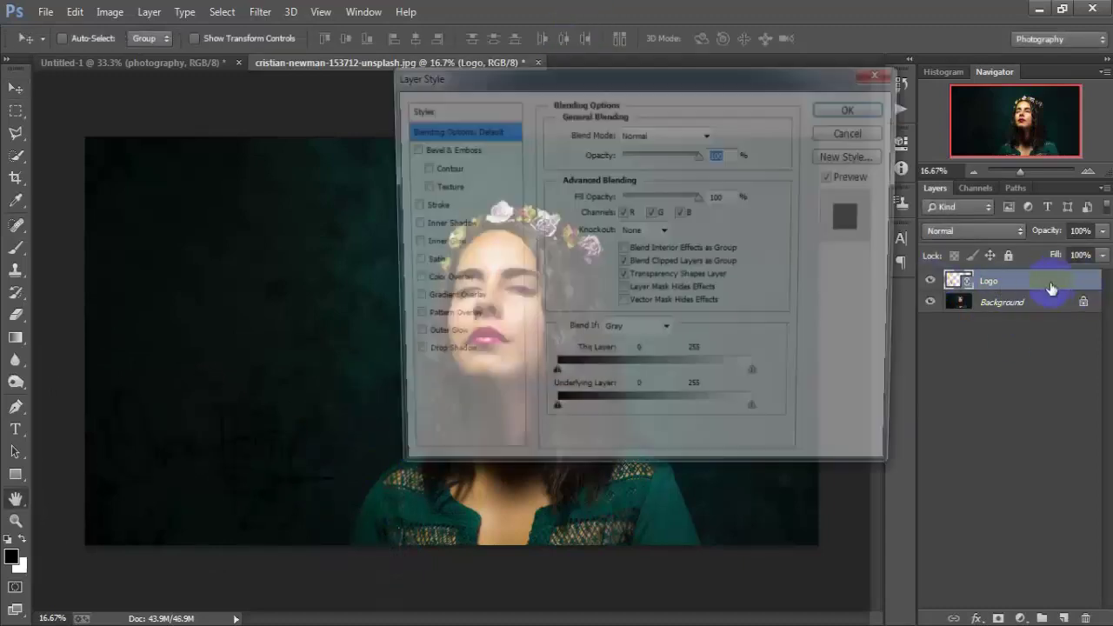
pyautogui.click(443, 286)
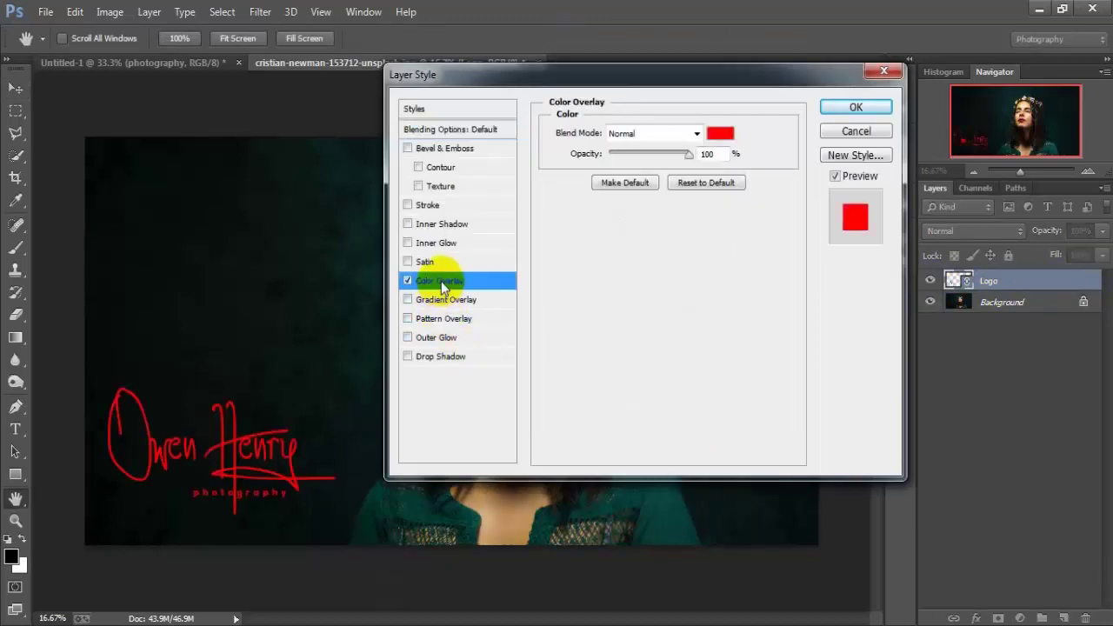
pyautogui.click(721, 138)
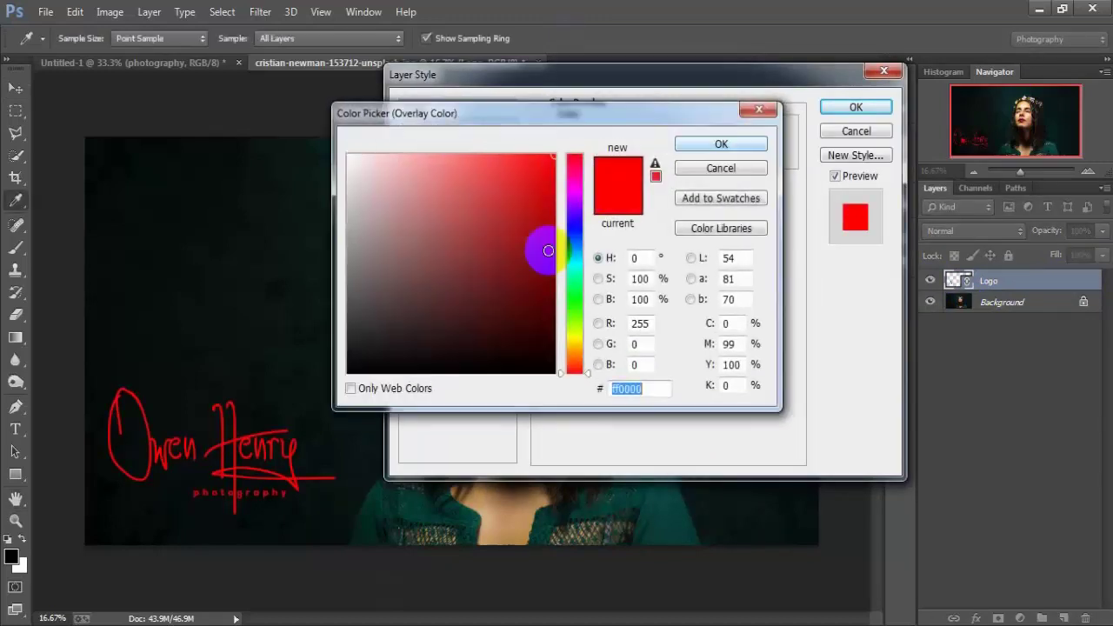
pyautogui.moveTo(584, 372); pyautogui.dragTo(584, 345)
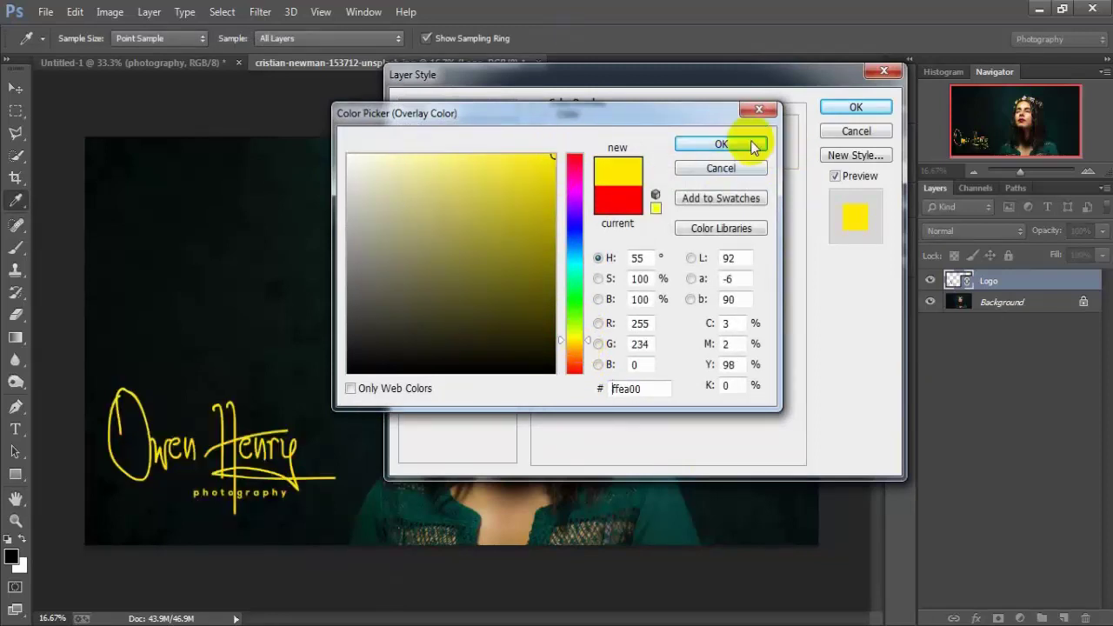
pyautogui.click(723, 144)
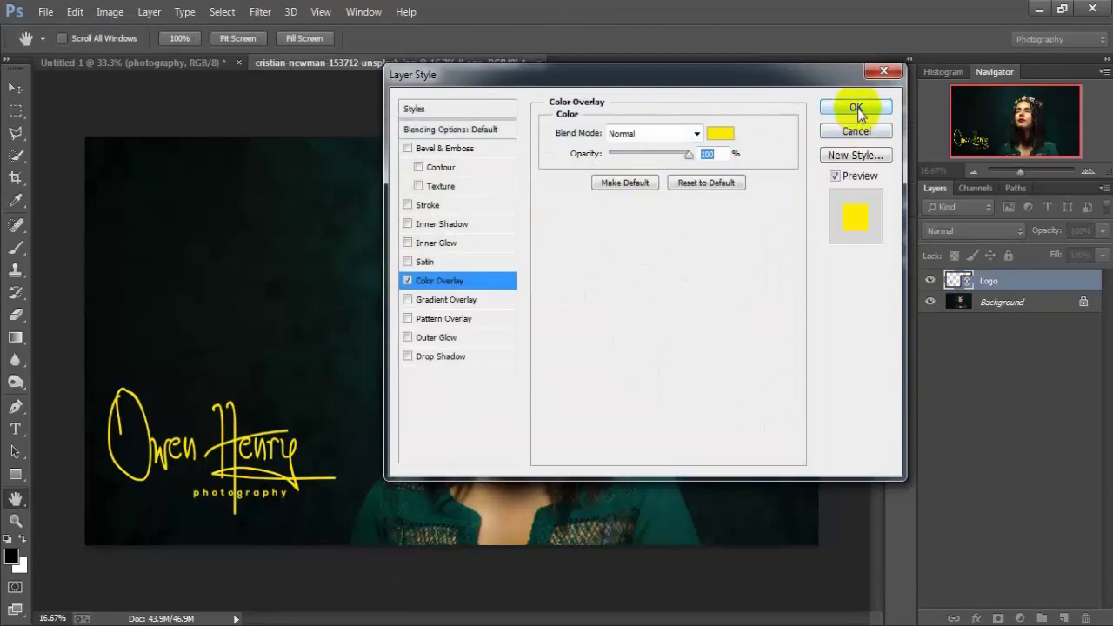
pyautogui.moveTo(690, 154); pyautogui.dragTo(703, 161)
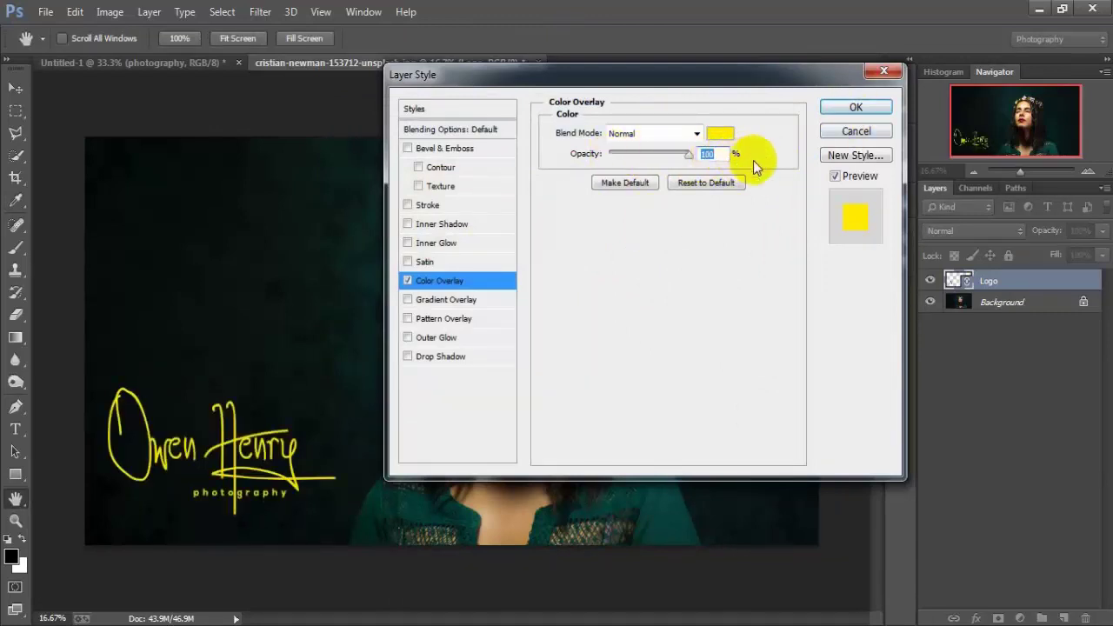
pyautogui.click(855, 108)
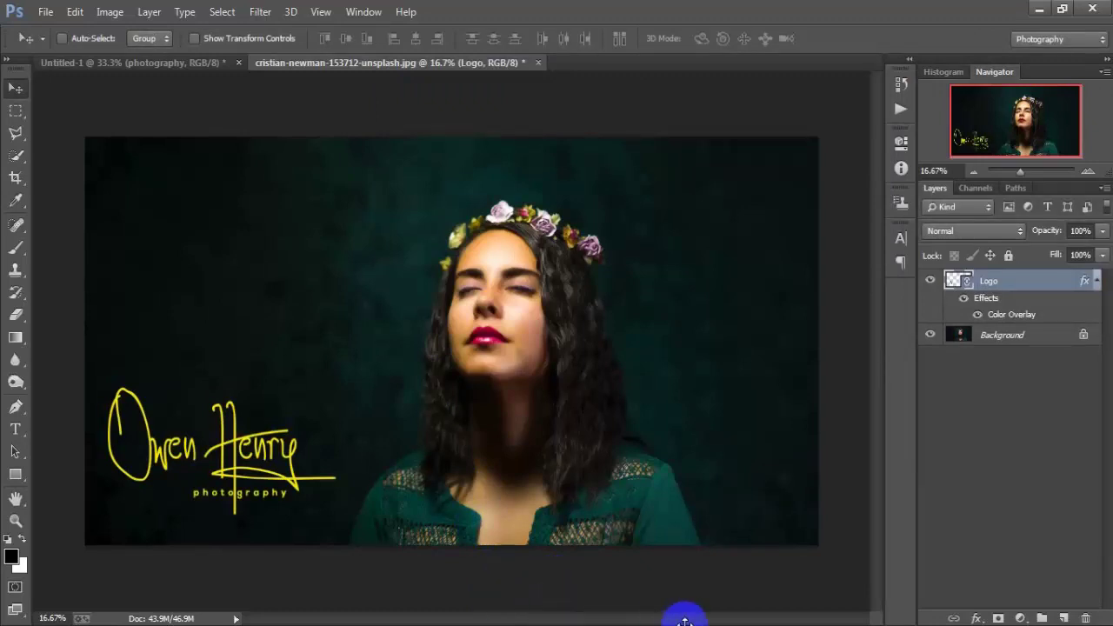
# Step: Nudge the yellow logo up, view the white-logo 1.jpg and 2.jpg, then return to the portrait
pyautogui.click(298, 459)
pyautogui.moveTo(305, 454)
pyautogui.mouseDown()
pyautogui.moveTo(258, 458)
pyautogui.moveTo(254, 470)
pyautogui.mouseUp()
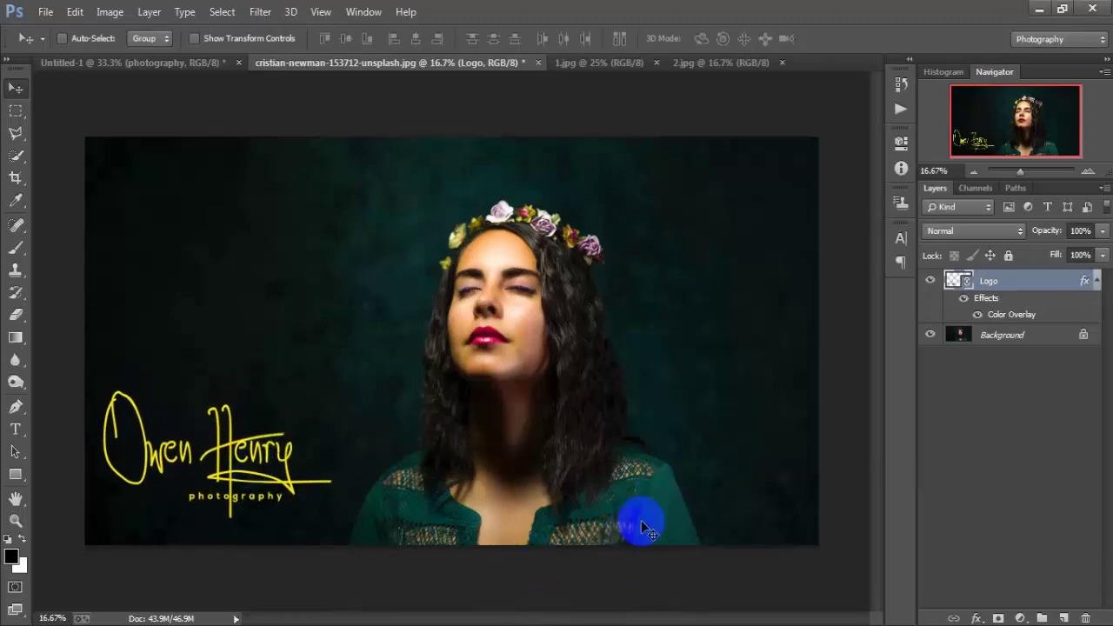
pyautogui.click(612, 65)
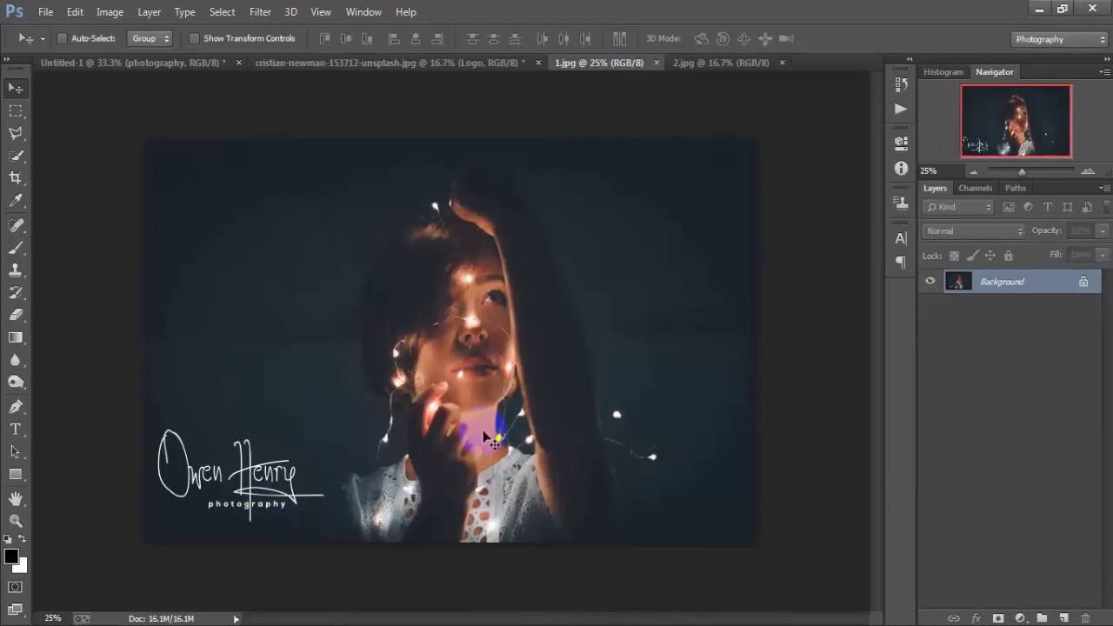
pyautogui.click(714, 62)
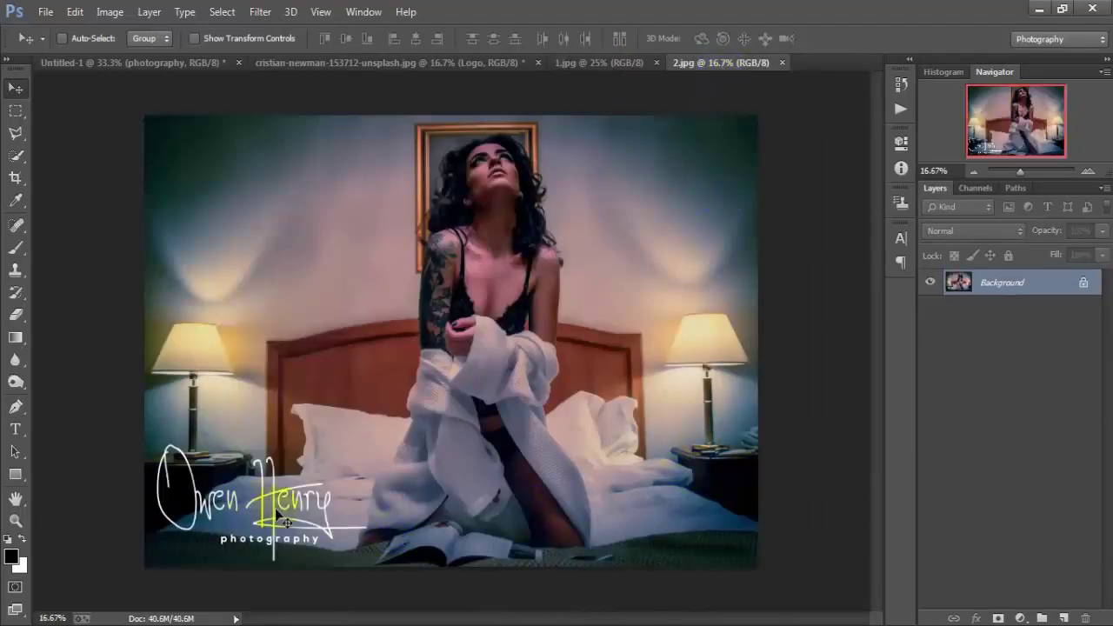
pyautogui.click(694, 577)
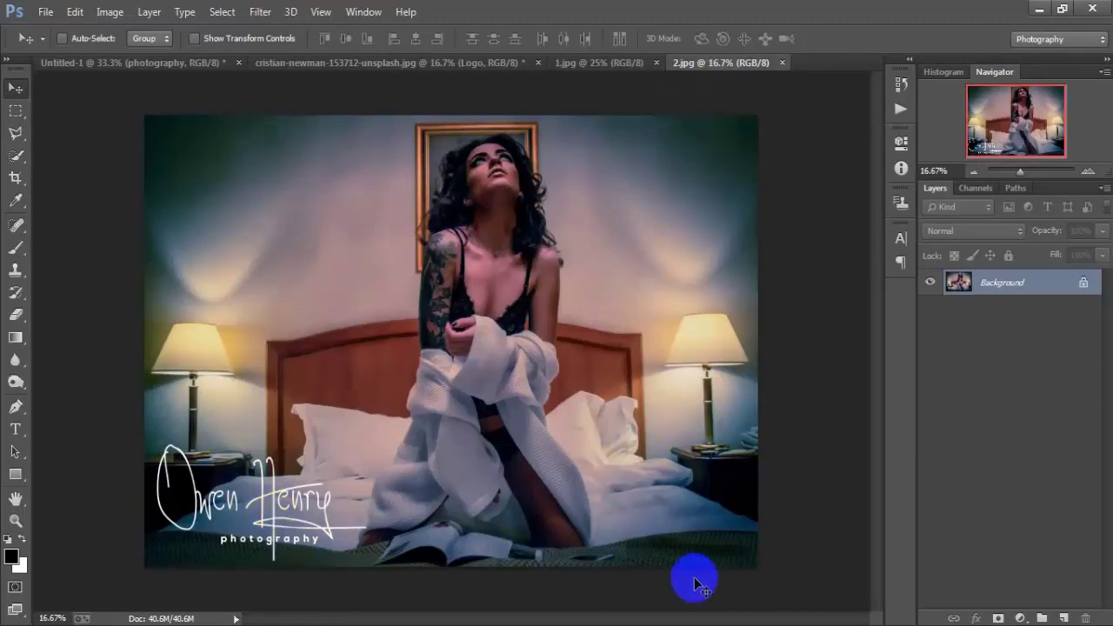
pyautogui.moveTo(695, 579)
pyautogui.mouseDown()
pyautogui.moveTo(310, 493)
pyautogui.moveTo(443, 468)
pyautogui.mouseUp()
pyautogui.moveTo(422, 224); pyautogui.dragTo(527, 498)
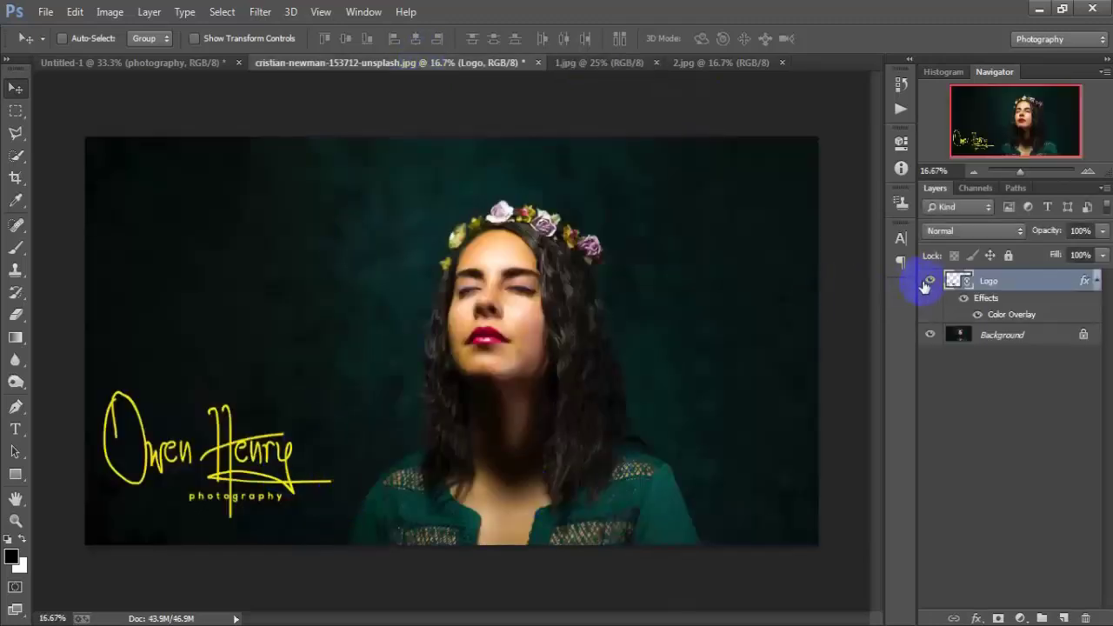
# Step: Scale the yellow signature to about 110.4% and reposition it at the portrait's lower left
pyautogui.click(928, 282)
pyautogui.moveTo(245, 456)
pyautogui.mouseDown()
pyautogui.moveTo(770, 218)
pyautogui.moveTo(249, 458)
pyautogui.moveTo(258, 448)
pyautogui.mouseUp()
pyautogui.hotkey('ctrl', 't')
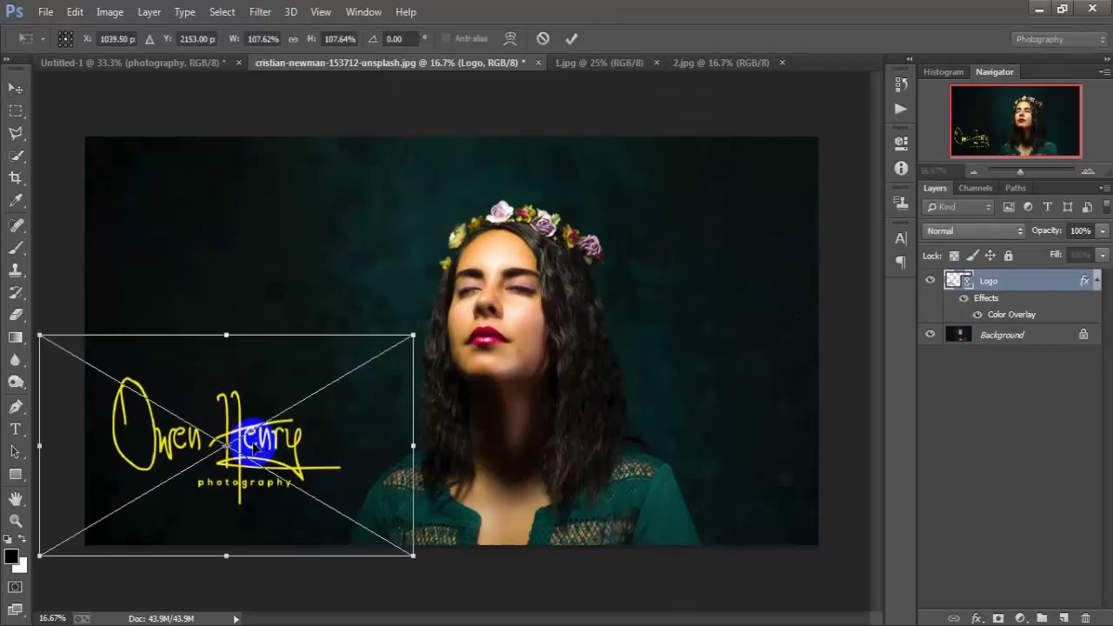
pyautogui.moveTo(426, 564); pyautogui.dragTo(418, 559)
pyautogui.moveTo(298, 459); pyautogui.dragTo(300, 470)
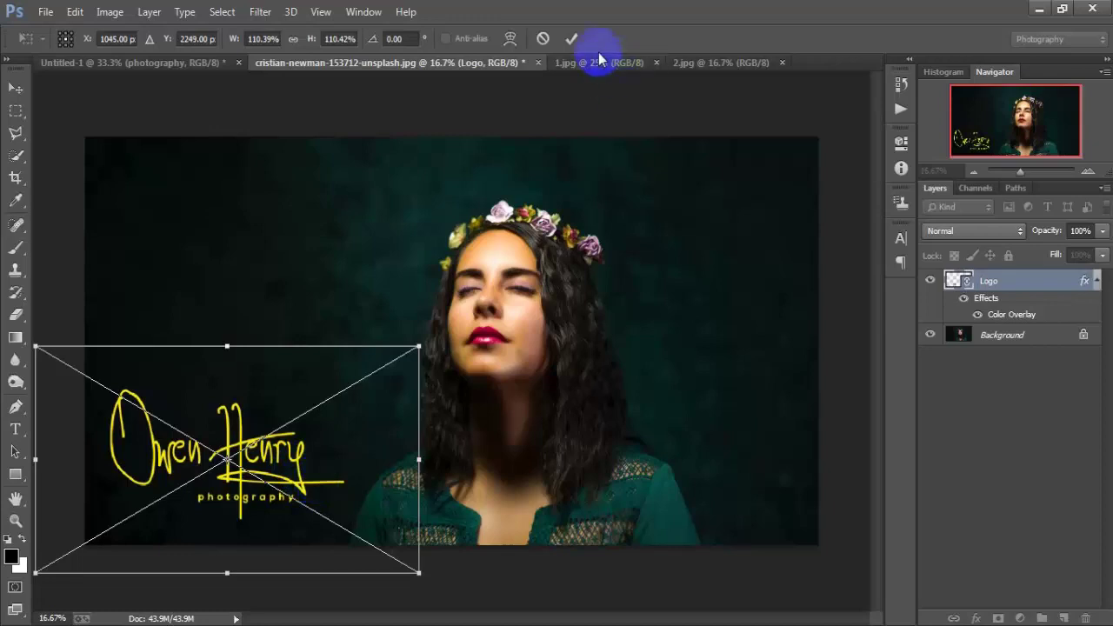
pyautogui.click(572, 38)
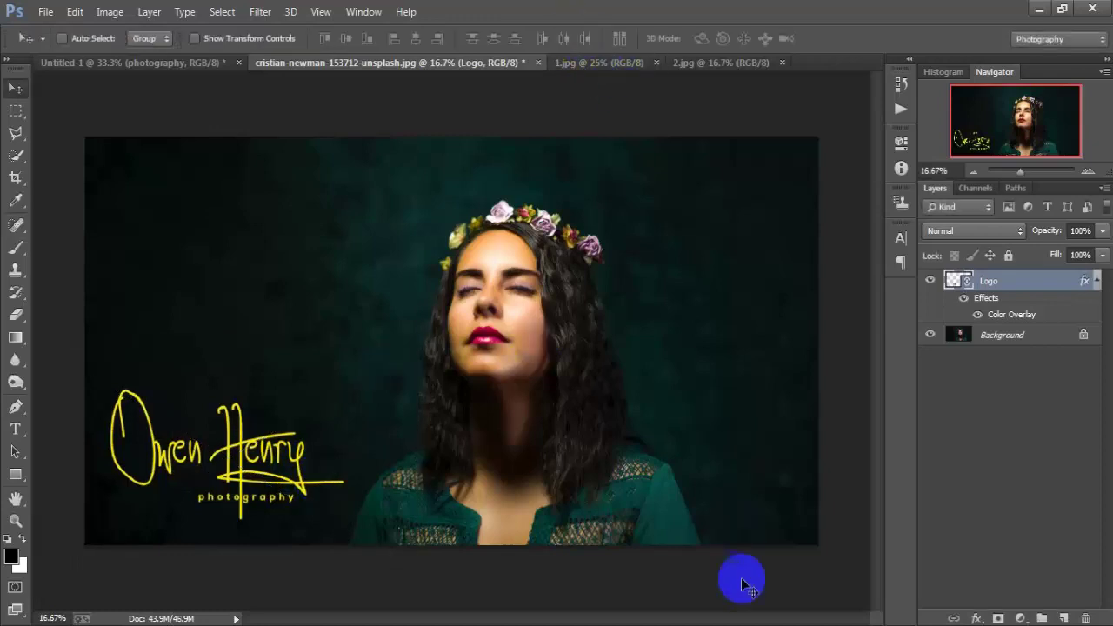